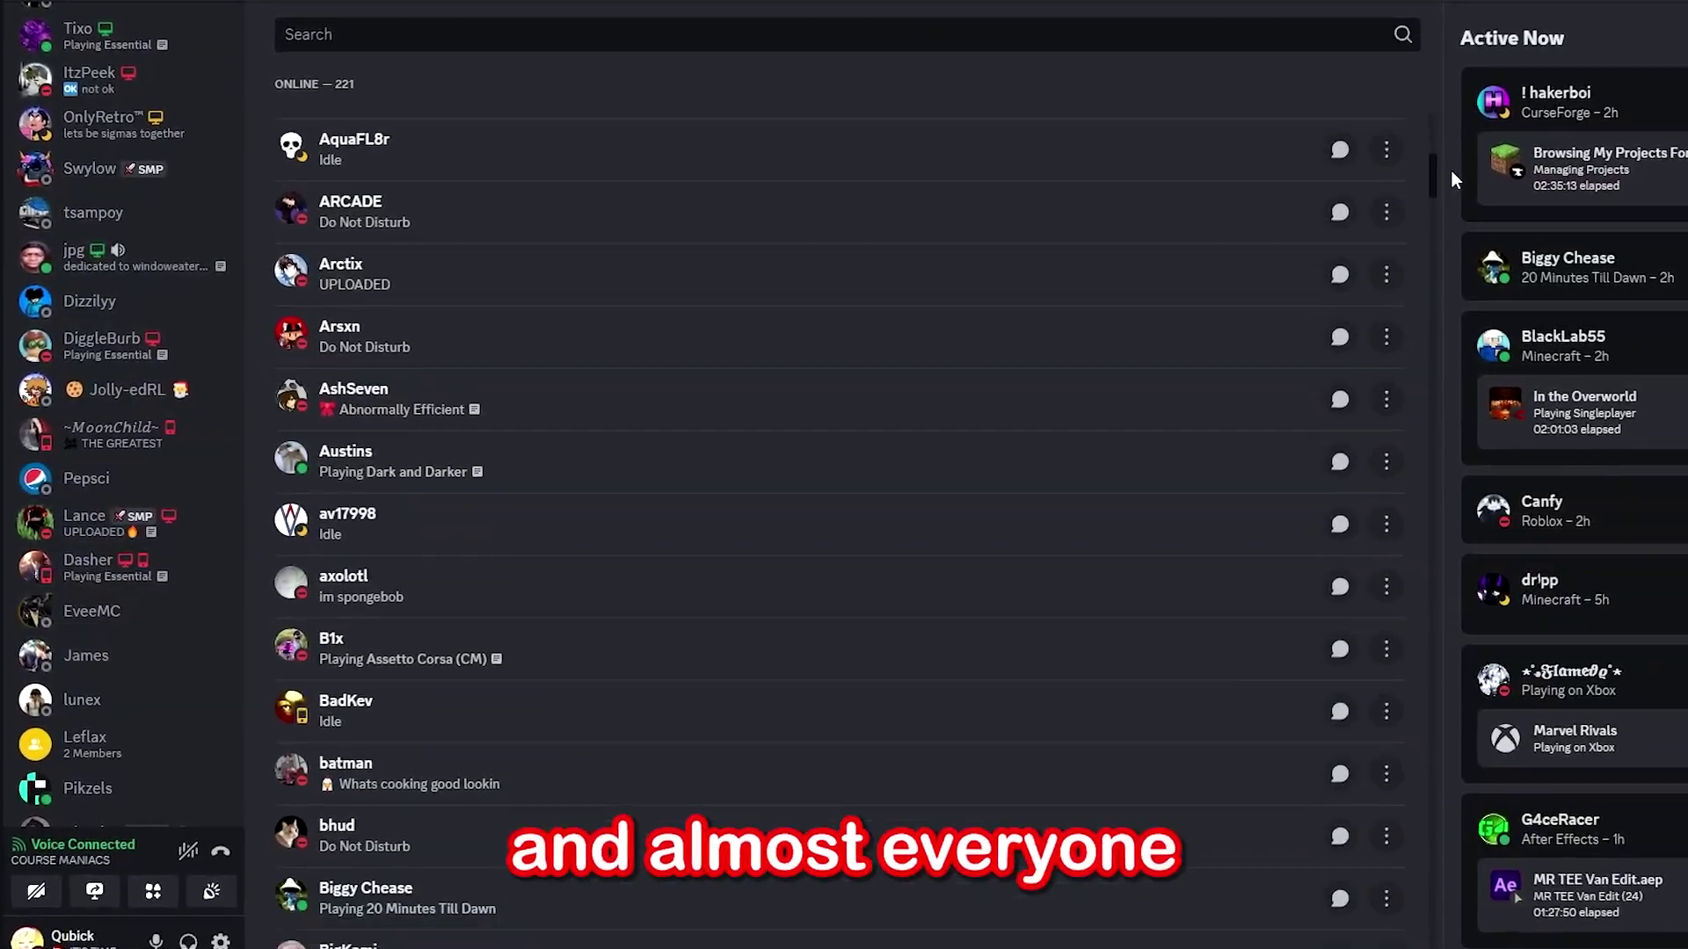
{"action": "scroll", "coordinate": [1452, 170], "scroll_direction": "down", "scroll_amount": 10}
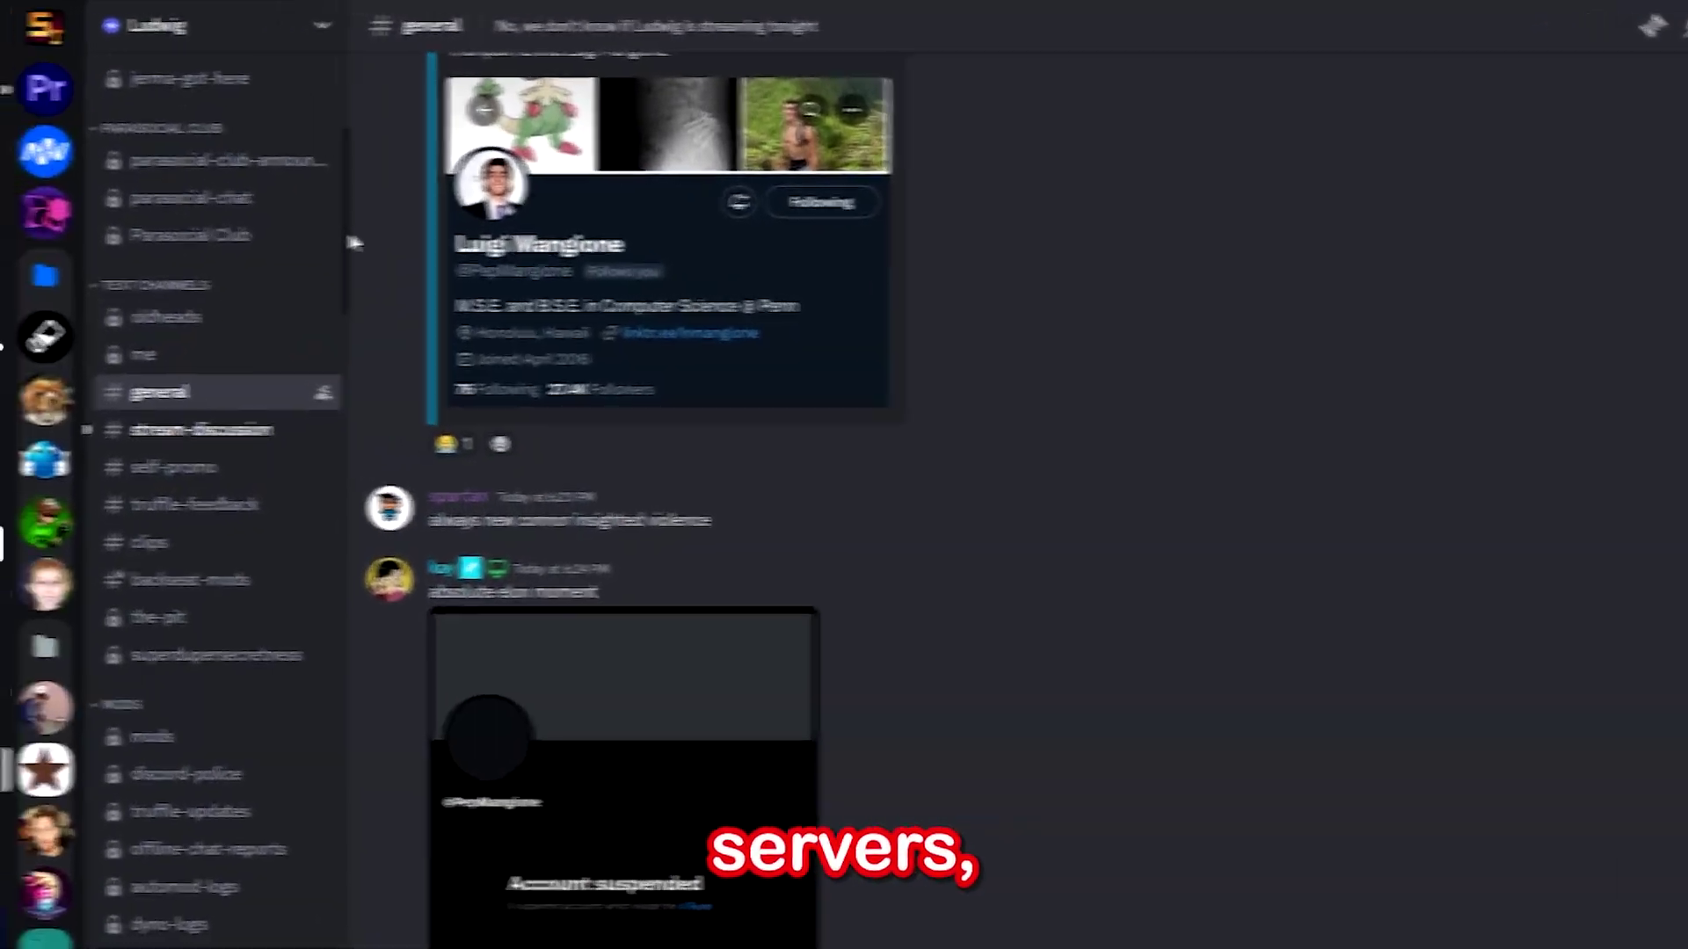
{"action": "type", "text": "llo"}
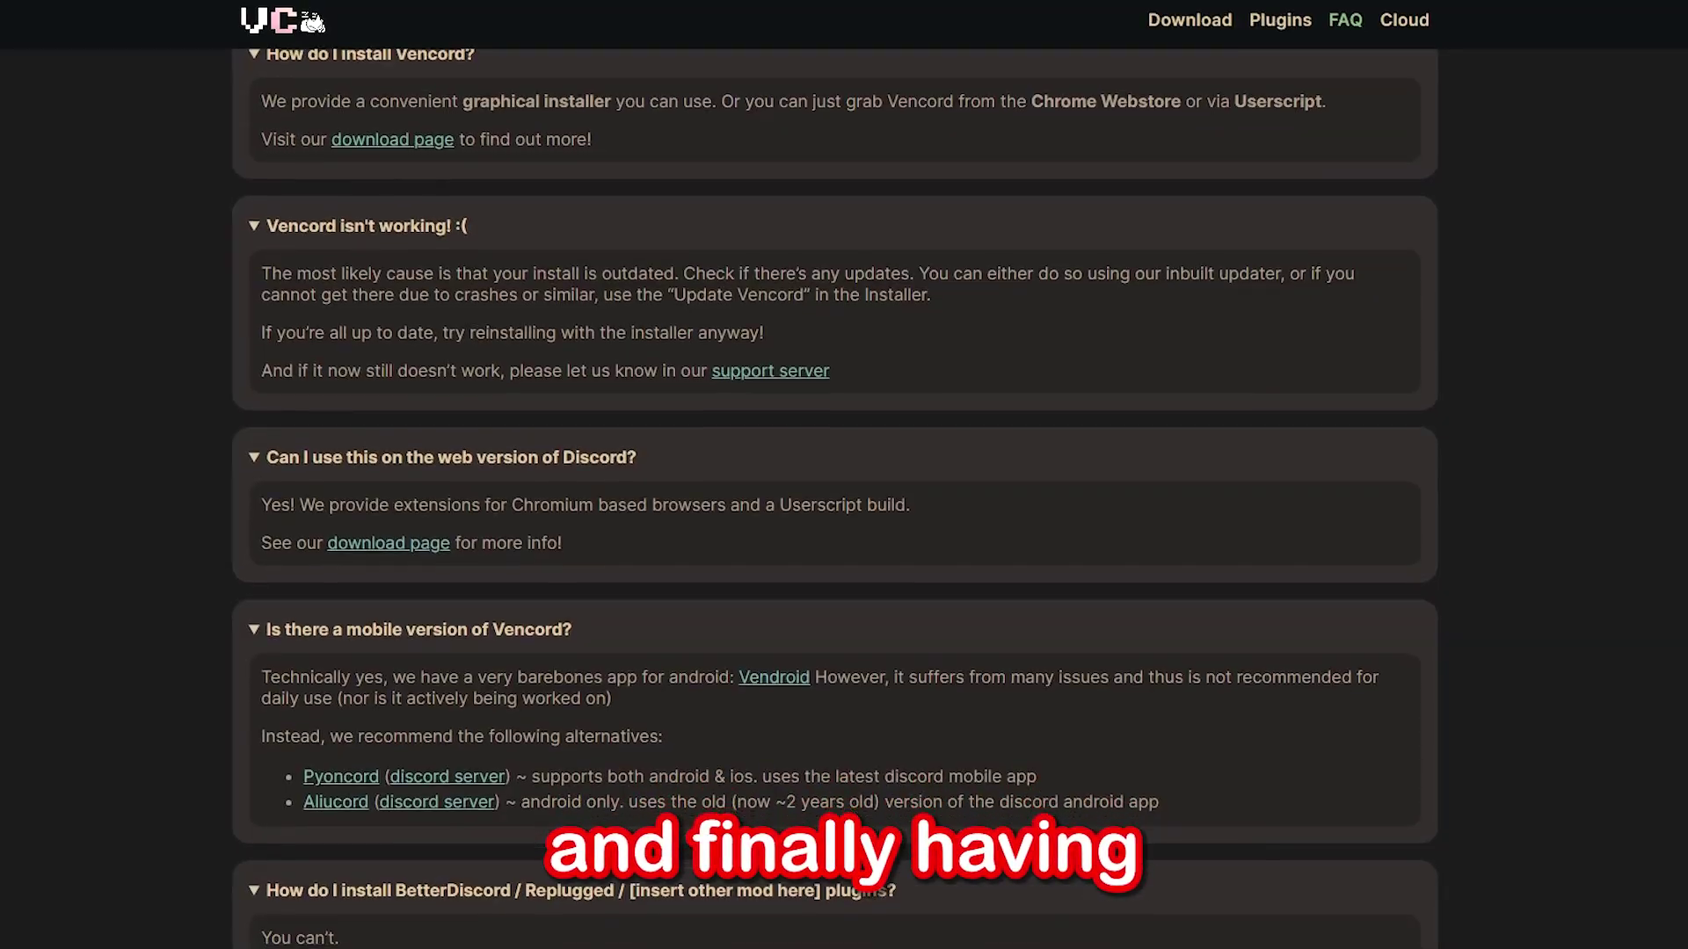
{"action": "scroll", "coordinate": [844, 475], "scroll_direction": "down", "scroll_amount": 3}
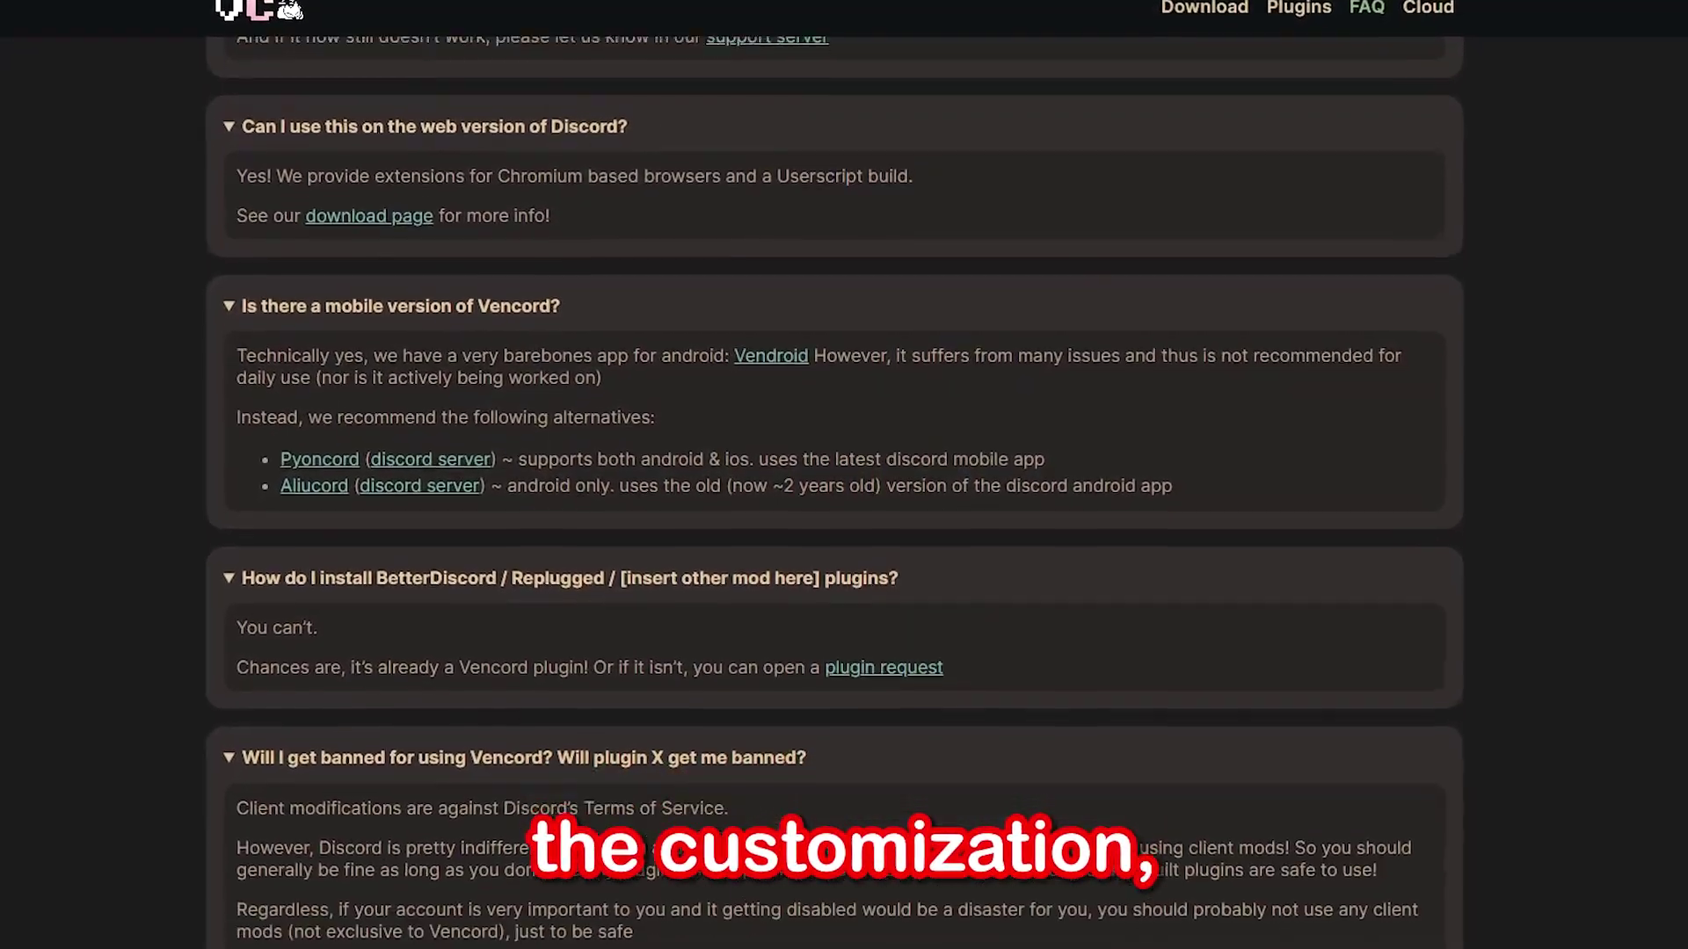
{"action": "scroll", "coordinate": [844, 475], "scroll_direction": "down", "scroll_amount": 8}
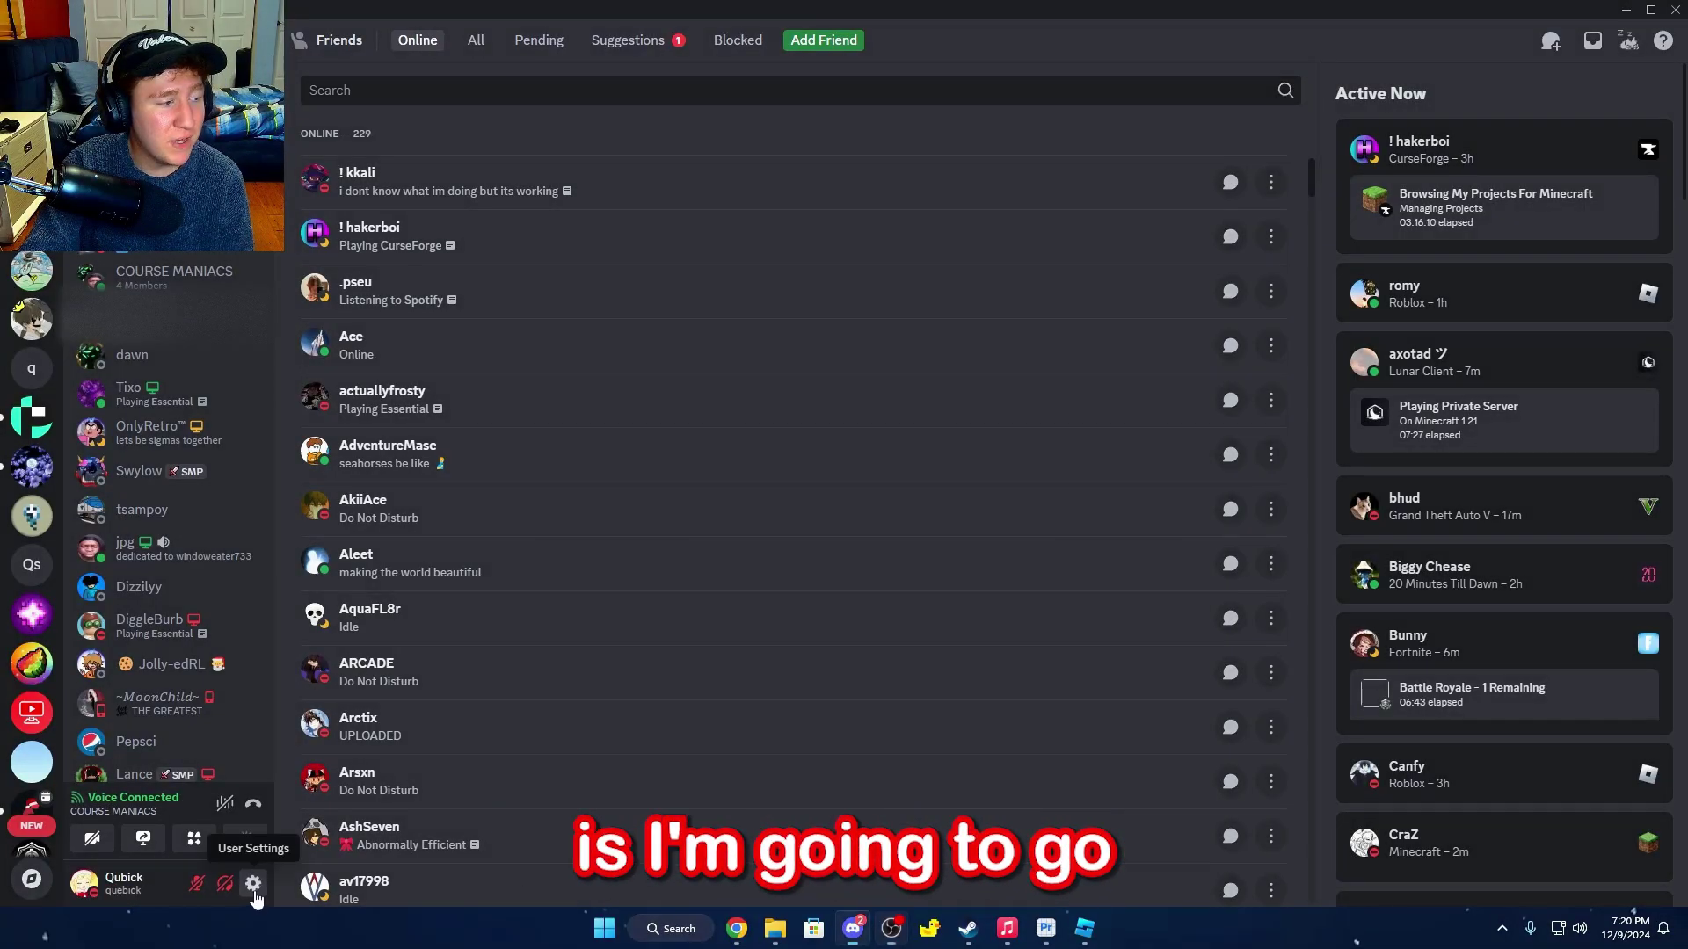
Open the Vencord plugin list in Discord's user settings and search it for "messagelo".
{"action": "left_click", "coordinate": [253, 883]}
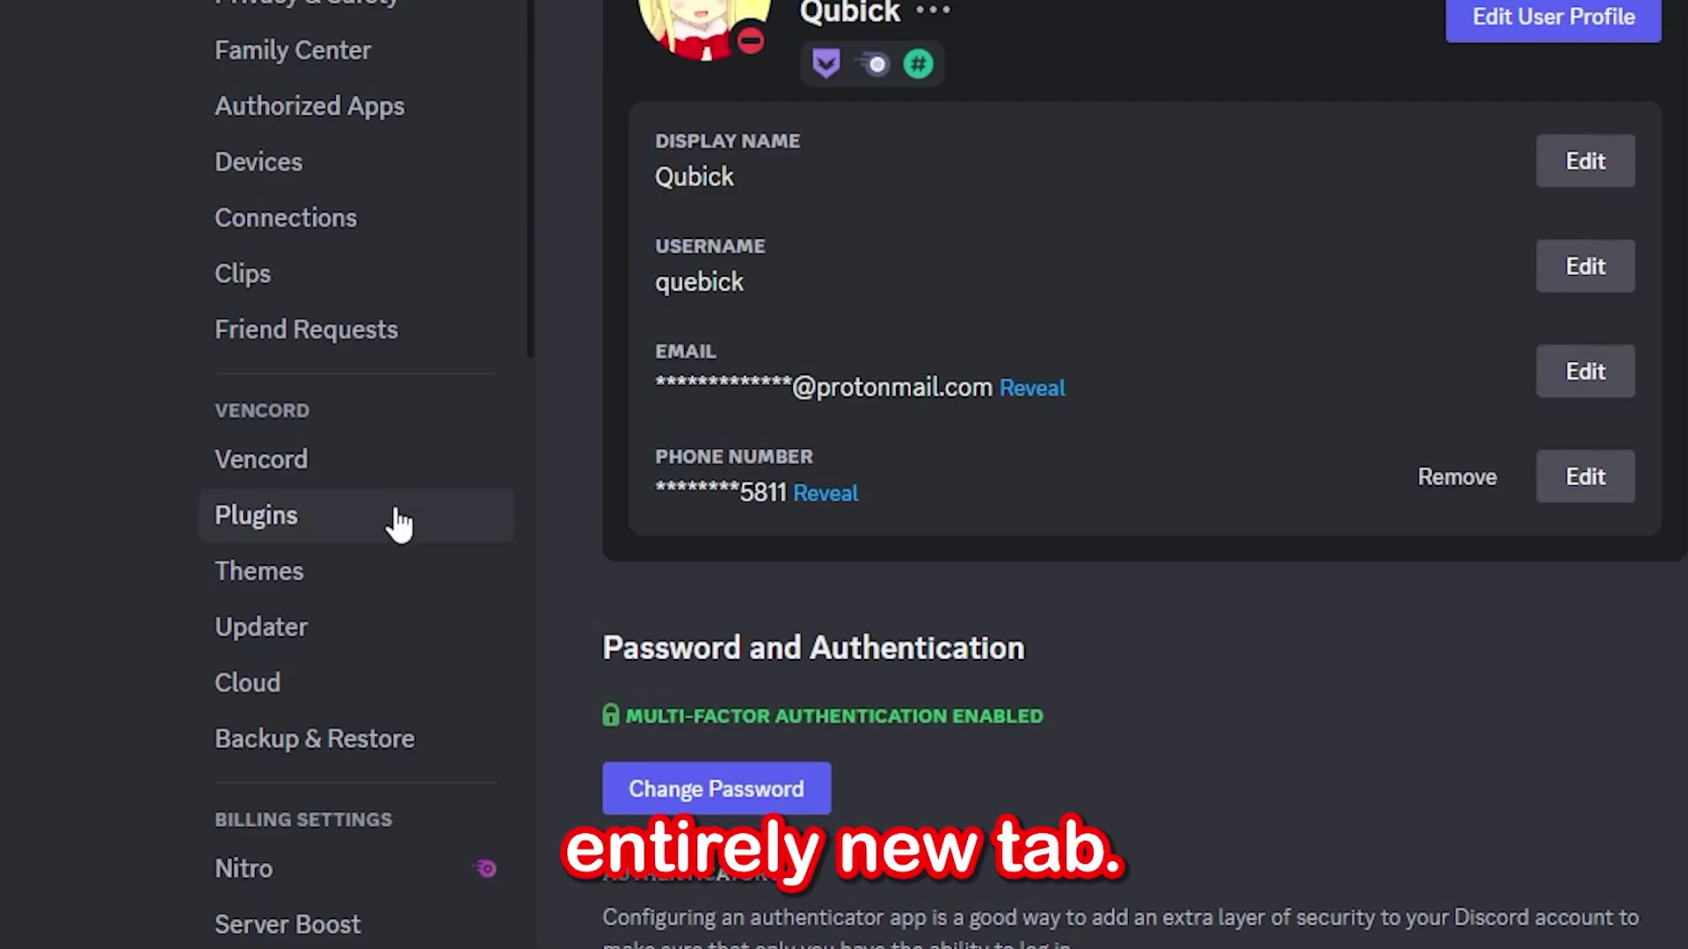
{"action": "left_click", "coordinate": [378, 738]}
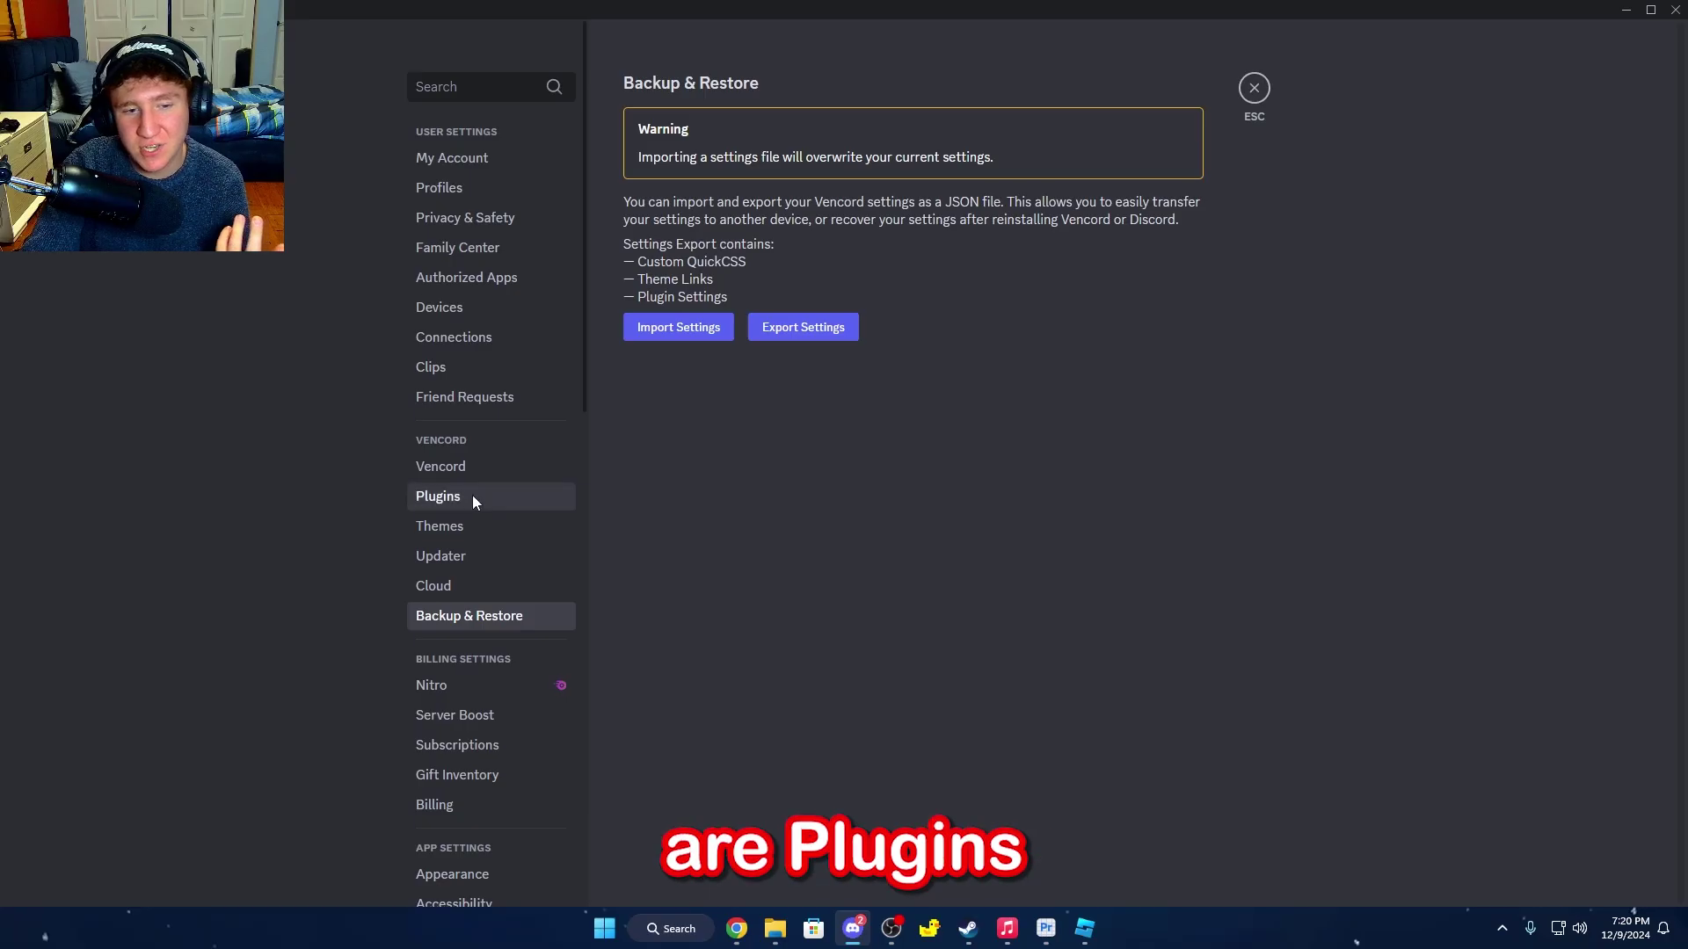
{"action": "left_click", "coordinate": [457, 525]}
{"action": "left_click", "coordinate": [455, 507]}
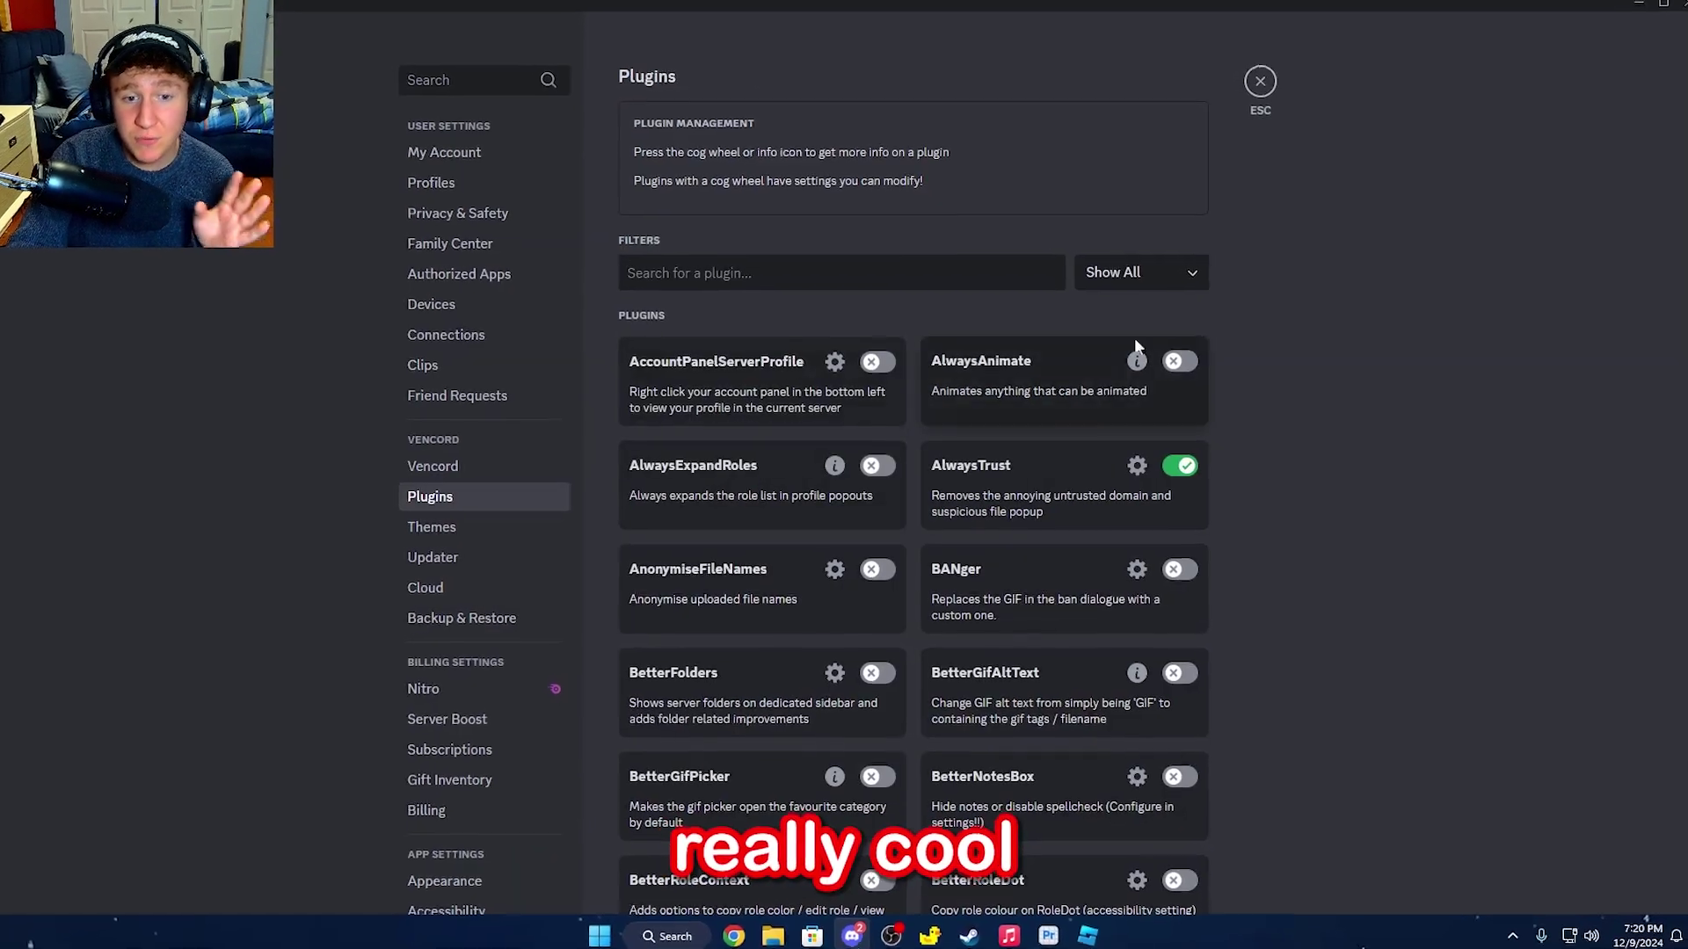
{"action": "scroll", "coordinate": [1178, 474], "scroll_direction": "down", "scroll_amount": 6}
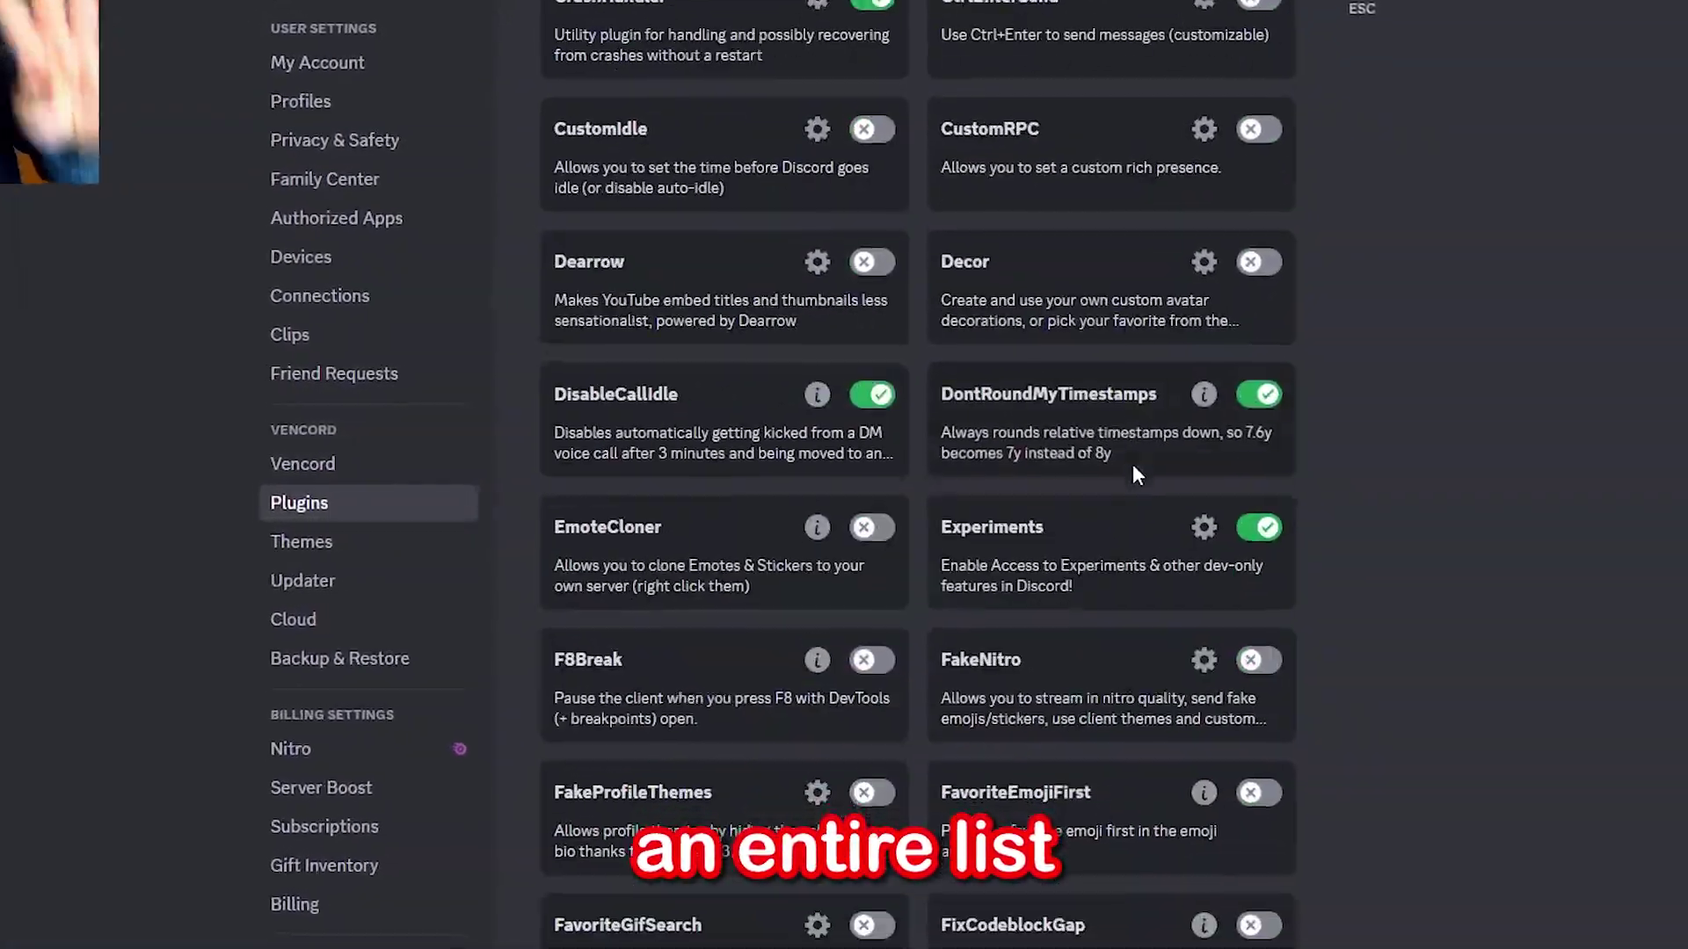
{"action": "scroll", "coordinate": [1132, 462], "scroll_direction": "down", "scroll_amount": 20}
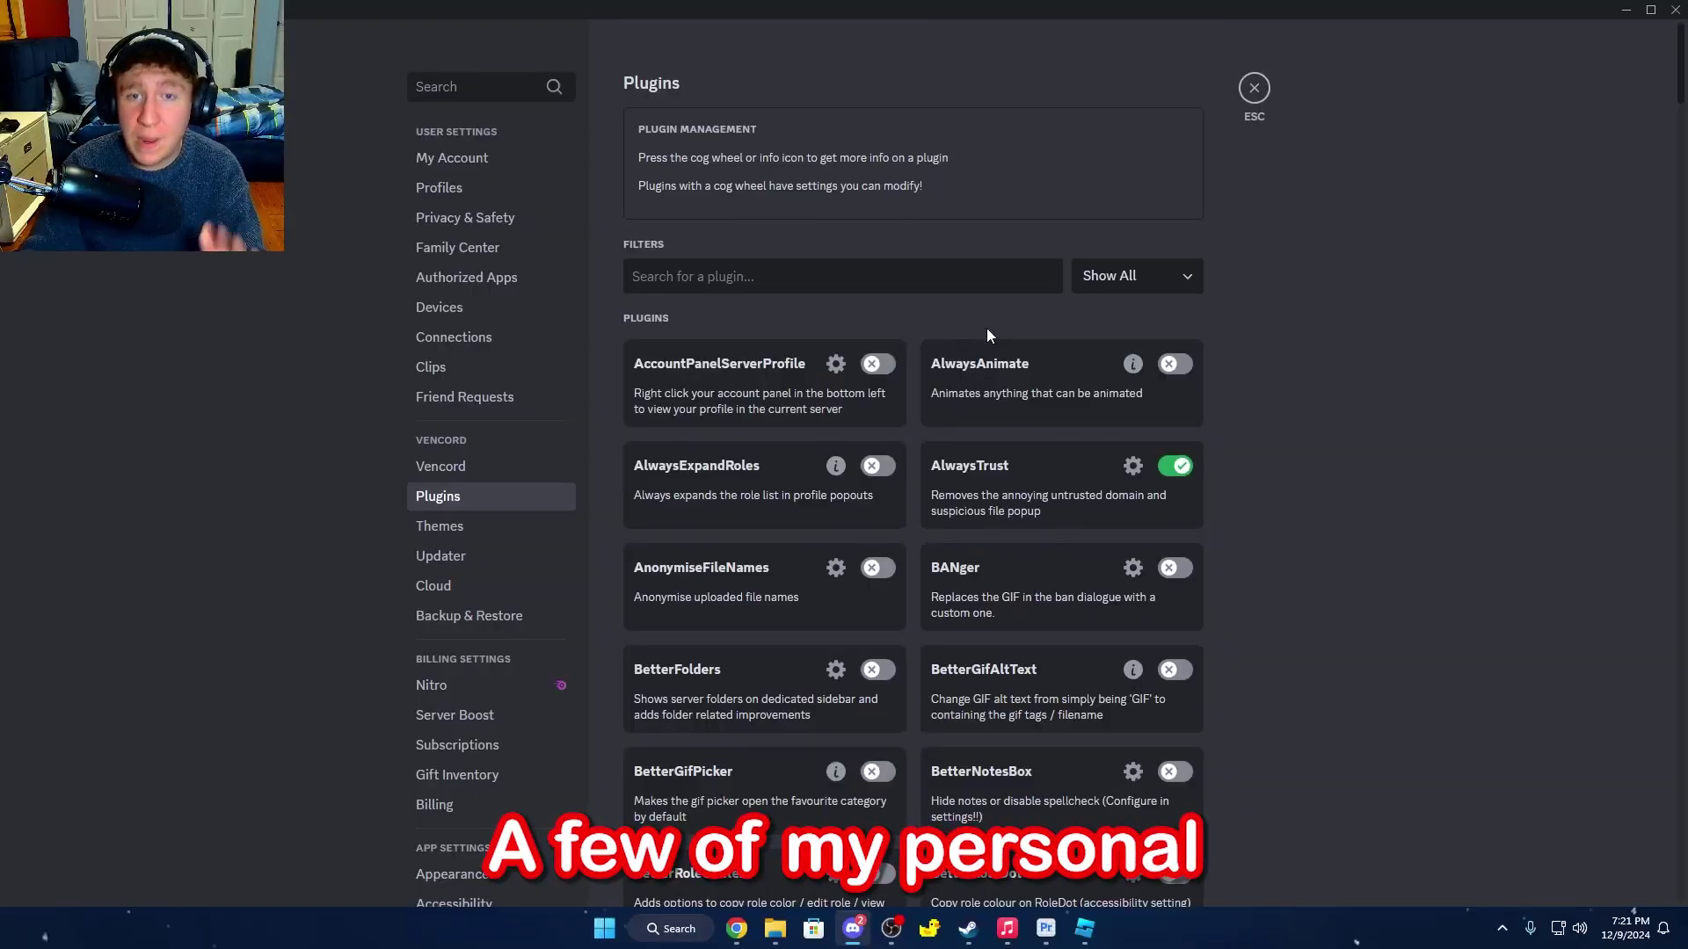
{"action": "type", "text": "messagelo"}
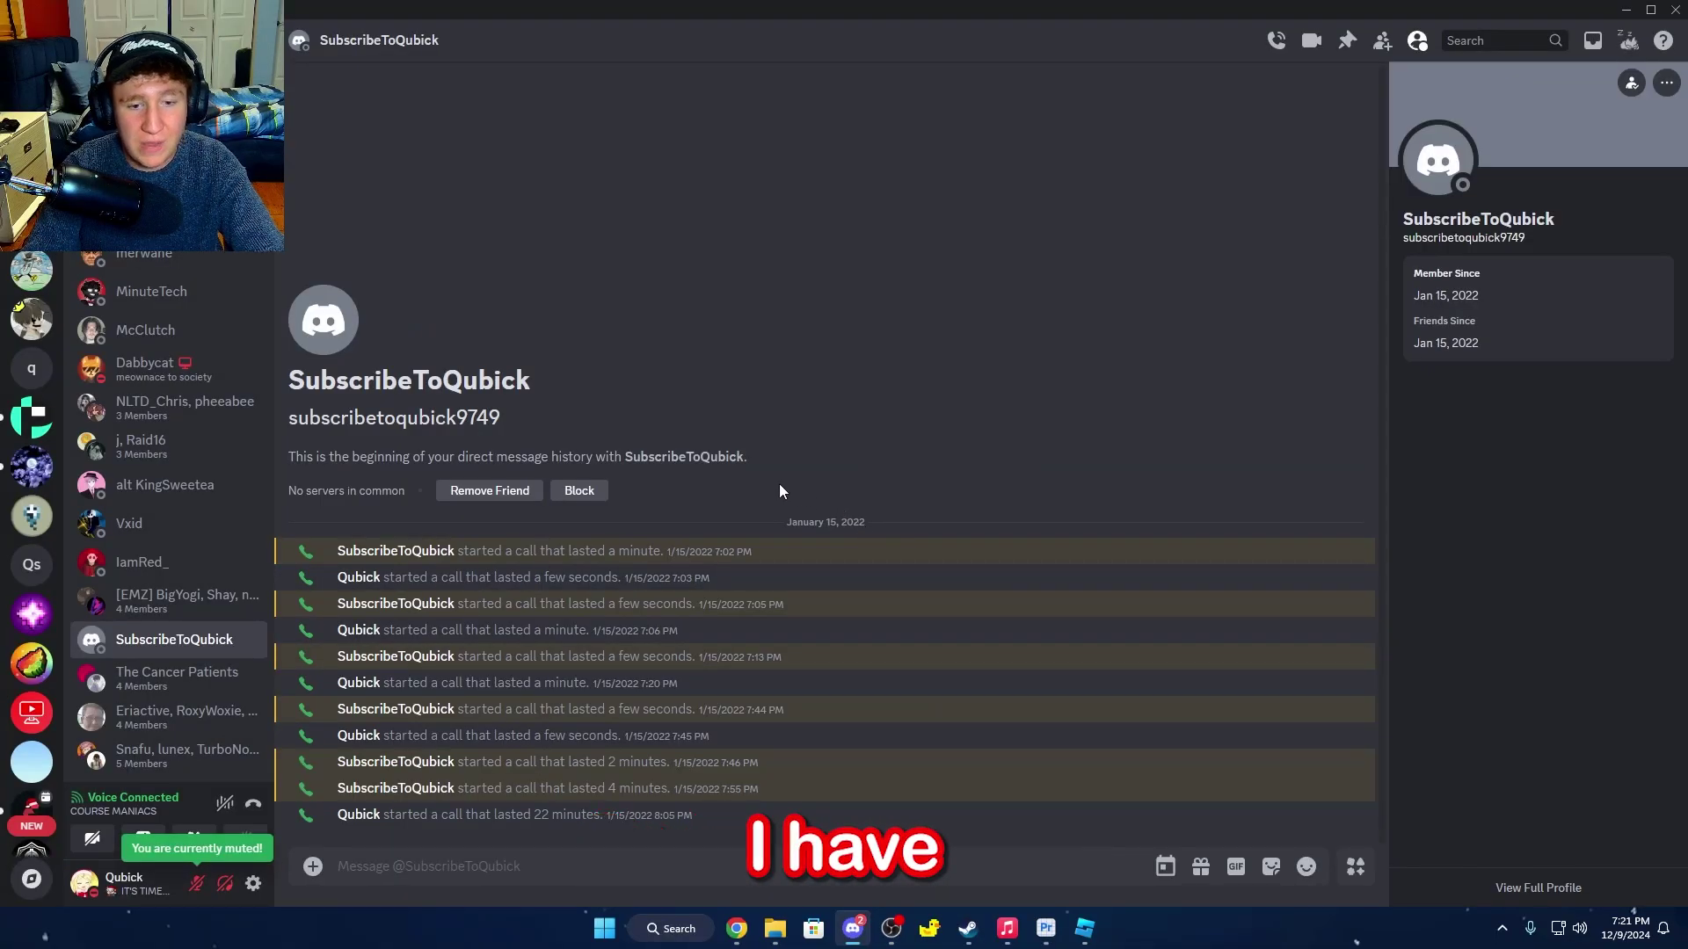
Send the test message "abhiabwbaikwdadbwiabwidoaibanowdad" in the open direct message conversation, then delete that message.
{"action": "type", "text": "abhiabwbaikwdadbwiabwidoaibanowdad"}
{"action": "key", "text": "Return"}
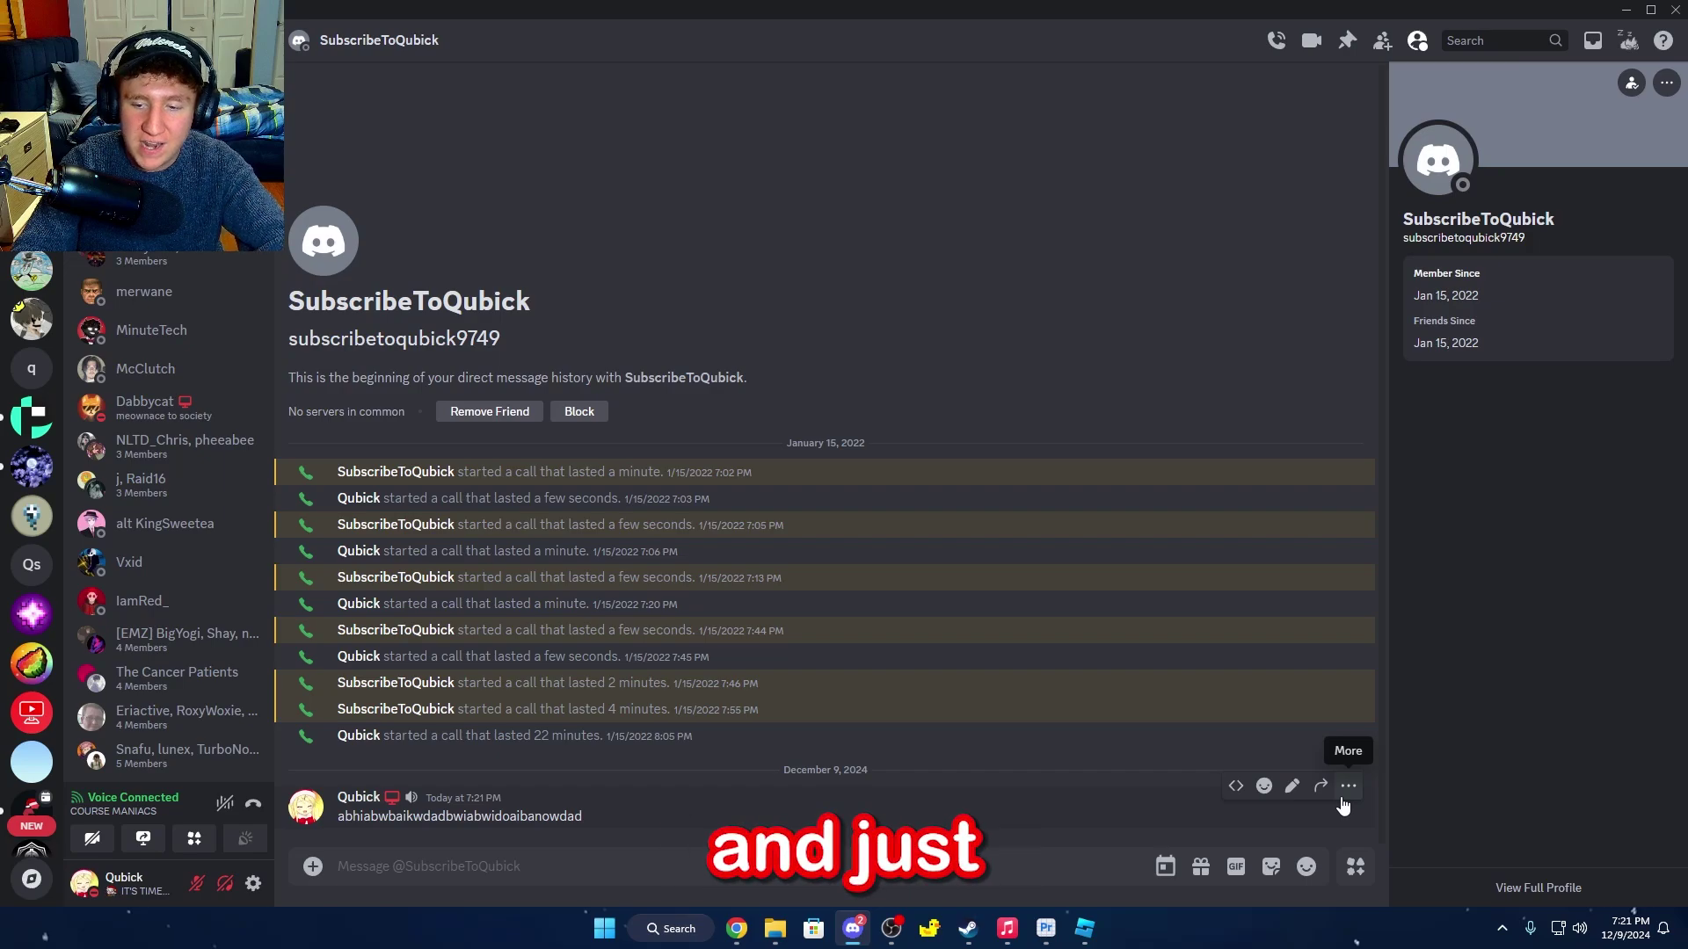
{"action": "key", "text": "shift"}
{"action": "left_click", "coordinate": [1349, 791], "text": "shift"}
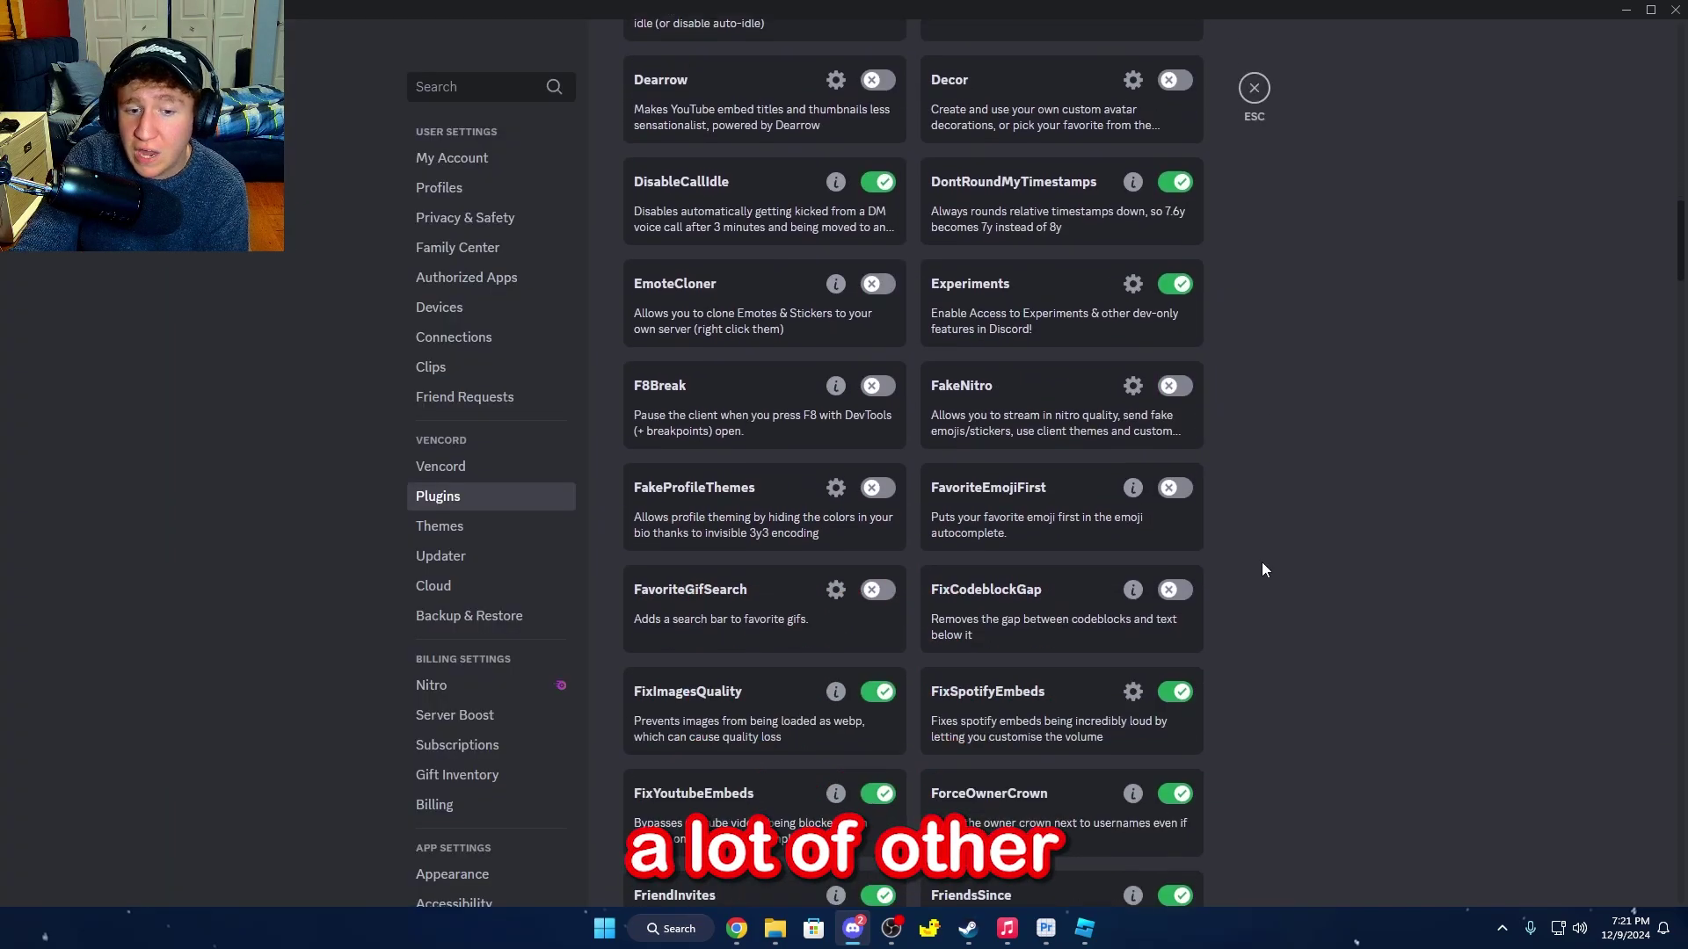
Search the Vencord plugins for "nitro" and enable the FakeNitro plugin.
{"action": "scroll", "coordinate": [1262, 562], "scroll_direction": "down", "scroll_amount": 3}
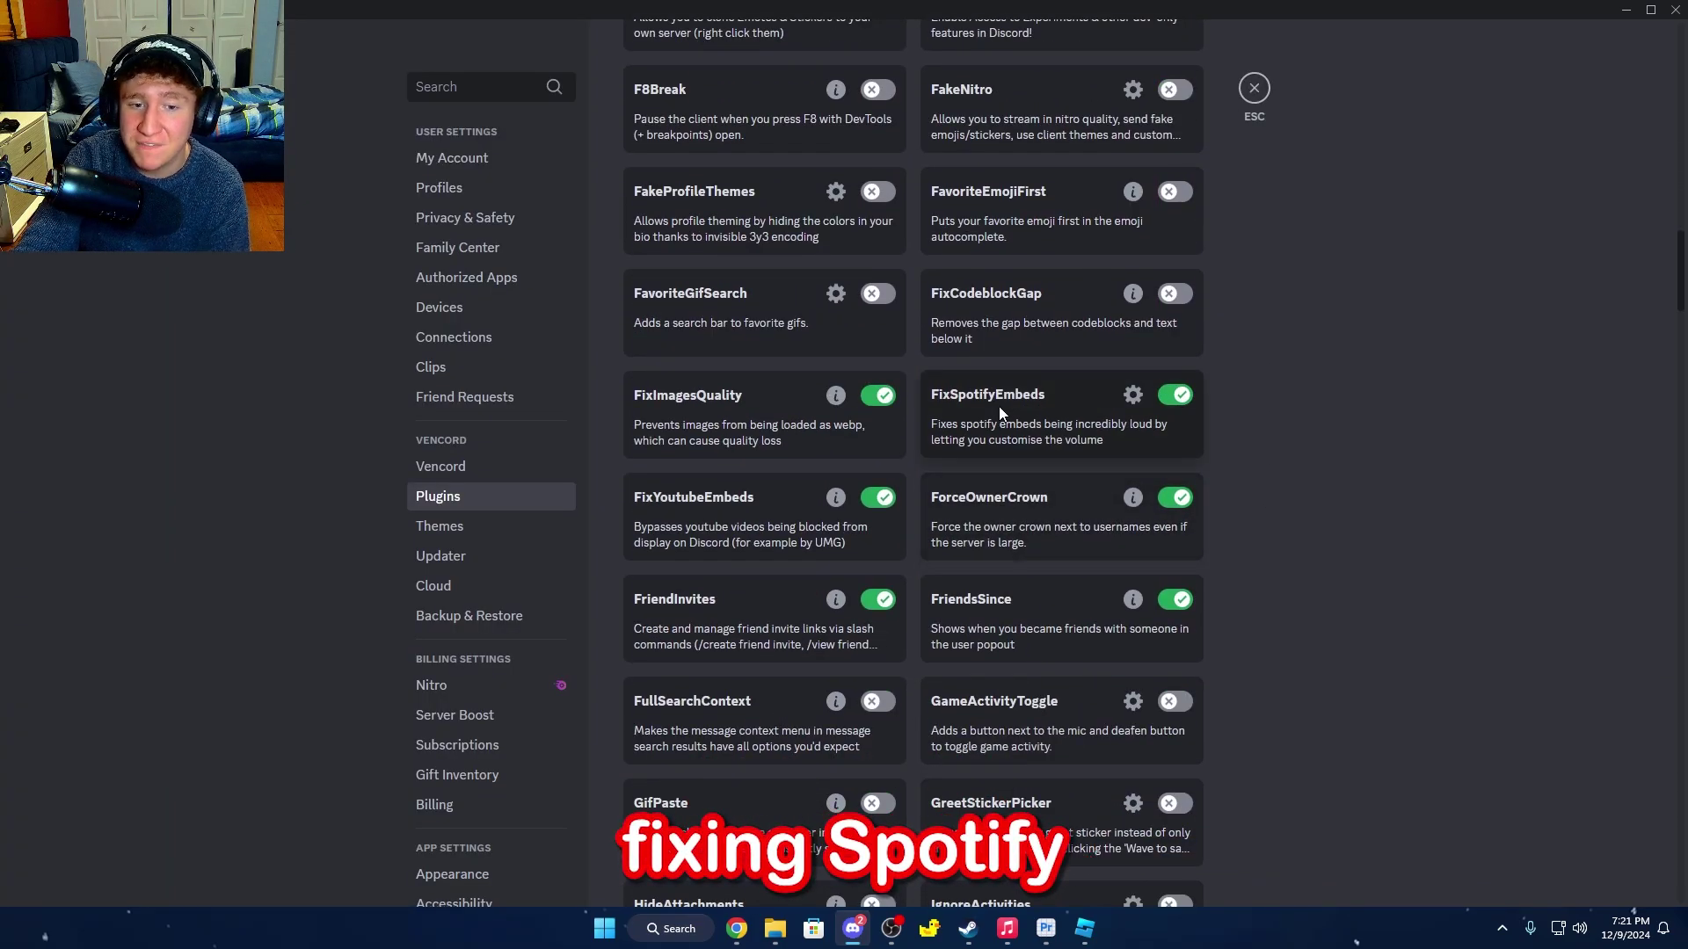
{"action": "scroll", "coordinate": [904, 330], "scroll_direction": "down", "scroll_amount": 8}
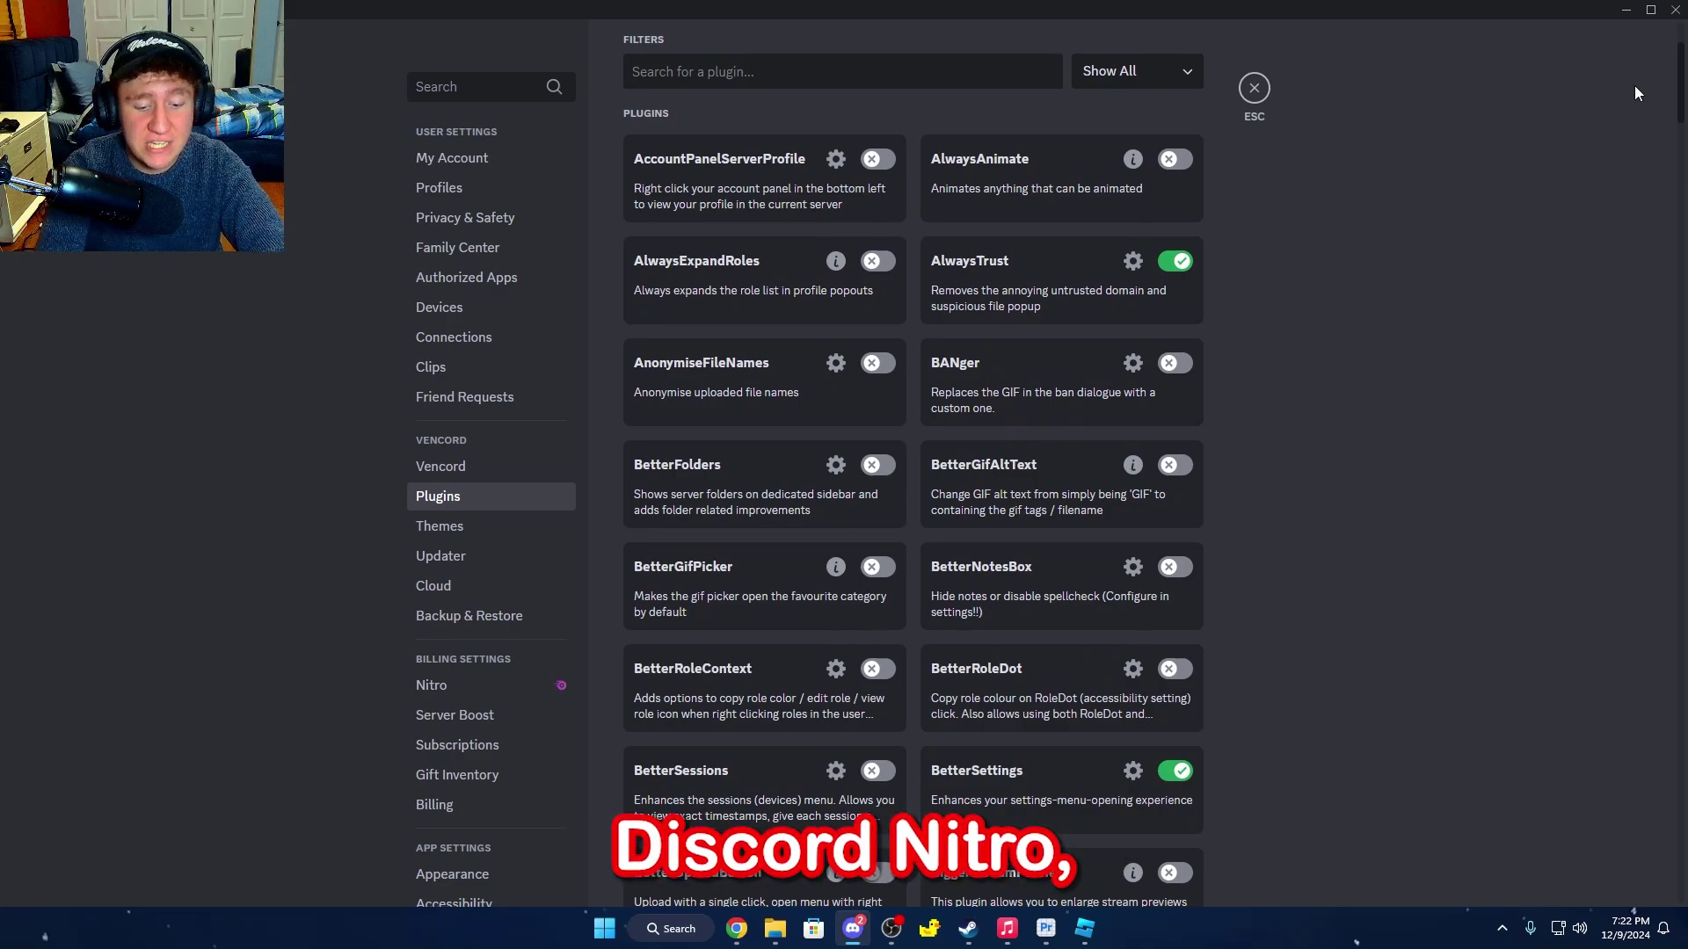
{"action": "type", "text": "nitro"}
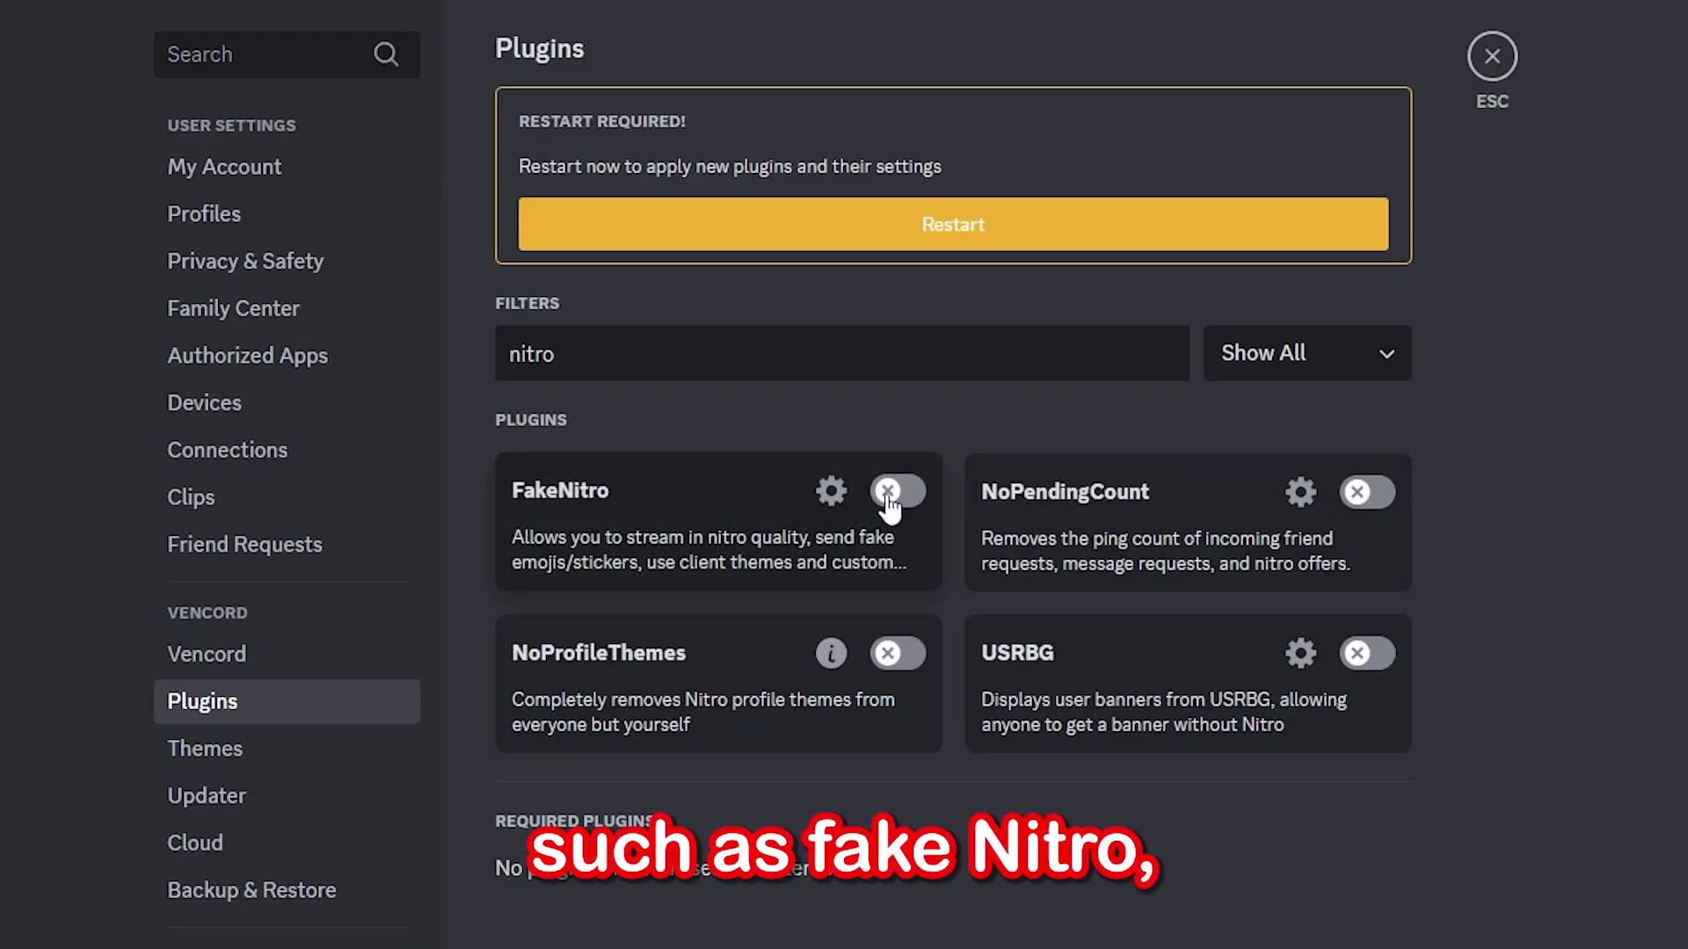
{"action": "left_click", "coordinate": [889, 506]}
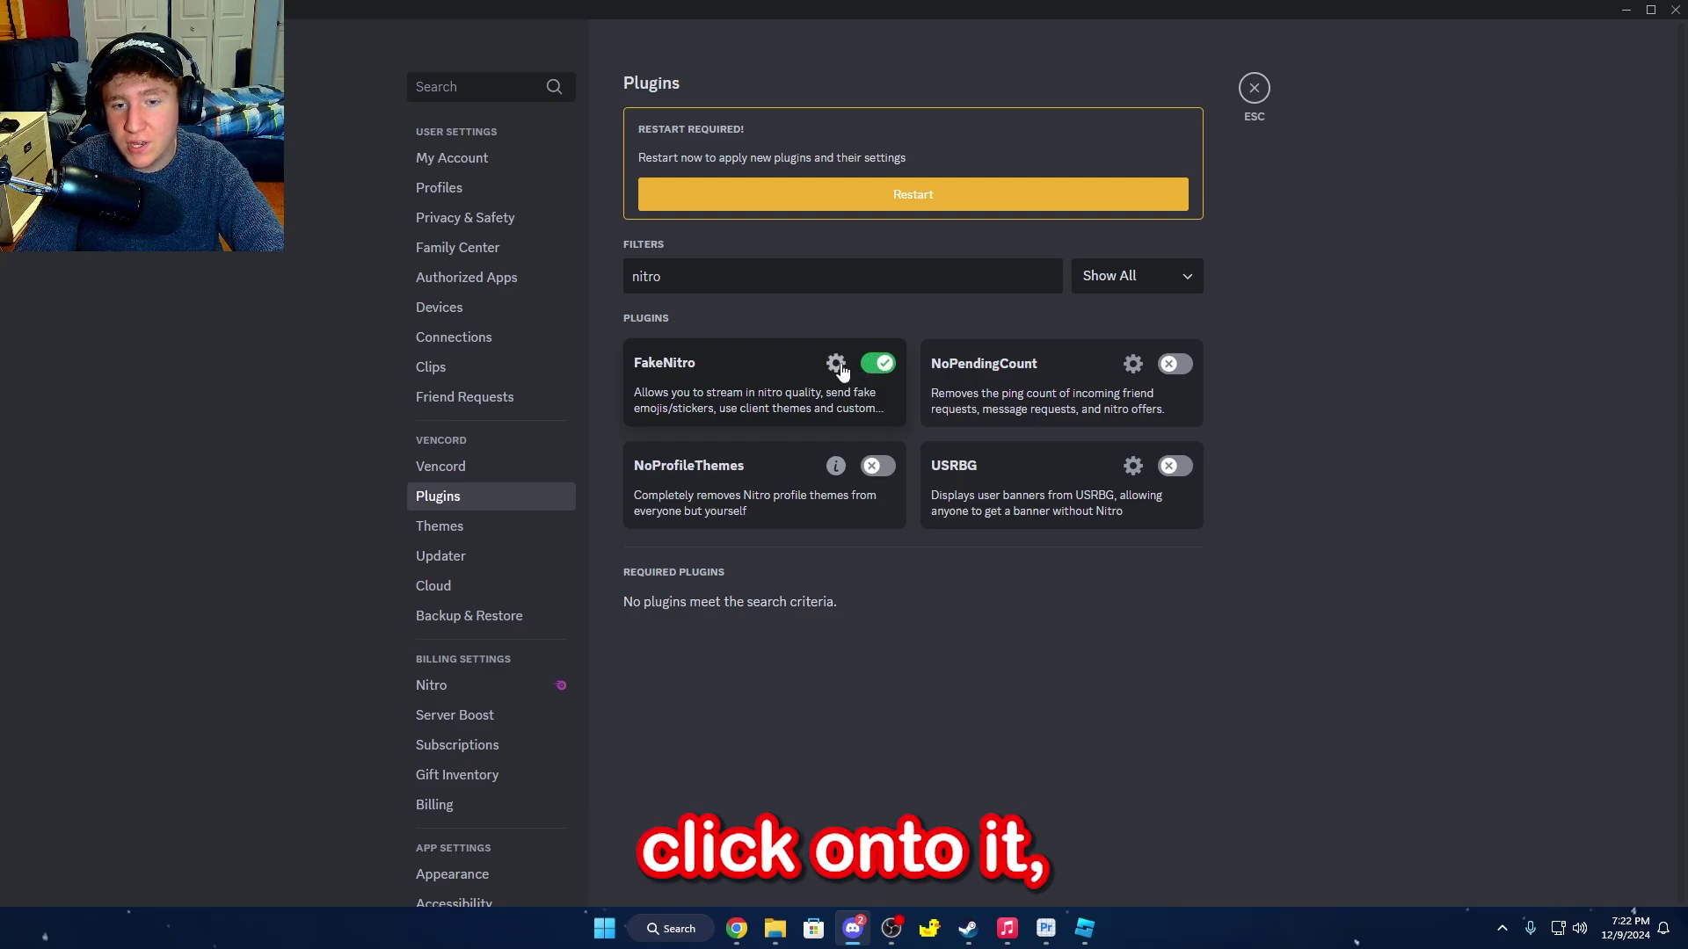
Open the FakeNitro plugin's settings and review its emoji, sticker and stream quality bypass options.
{"action": "left_click", "coordinate": [836, 363]}
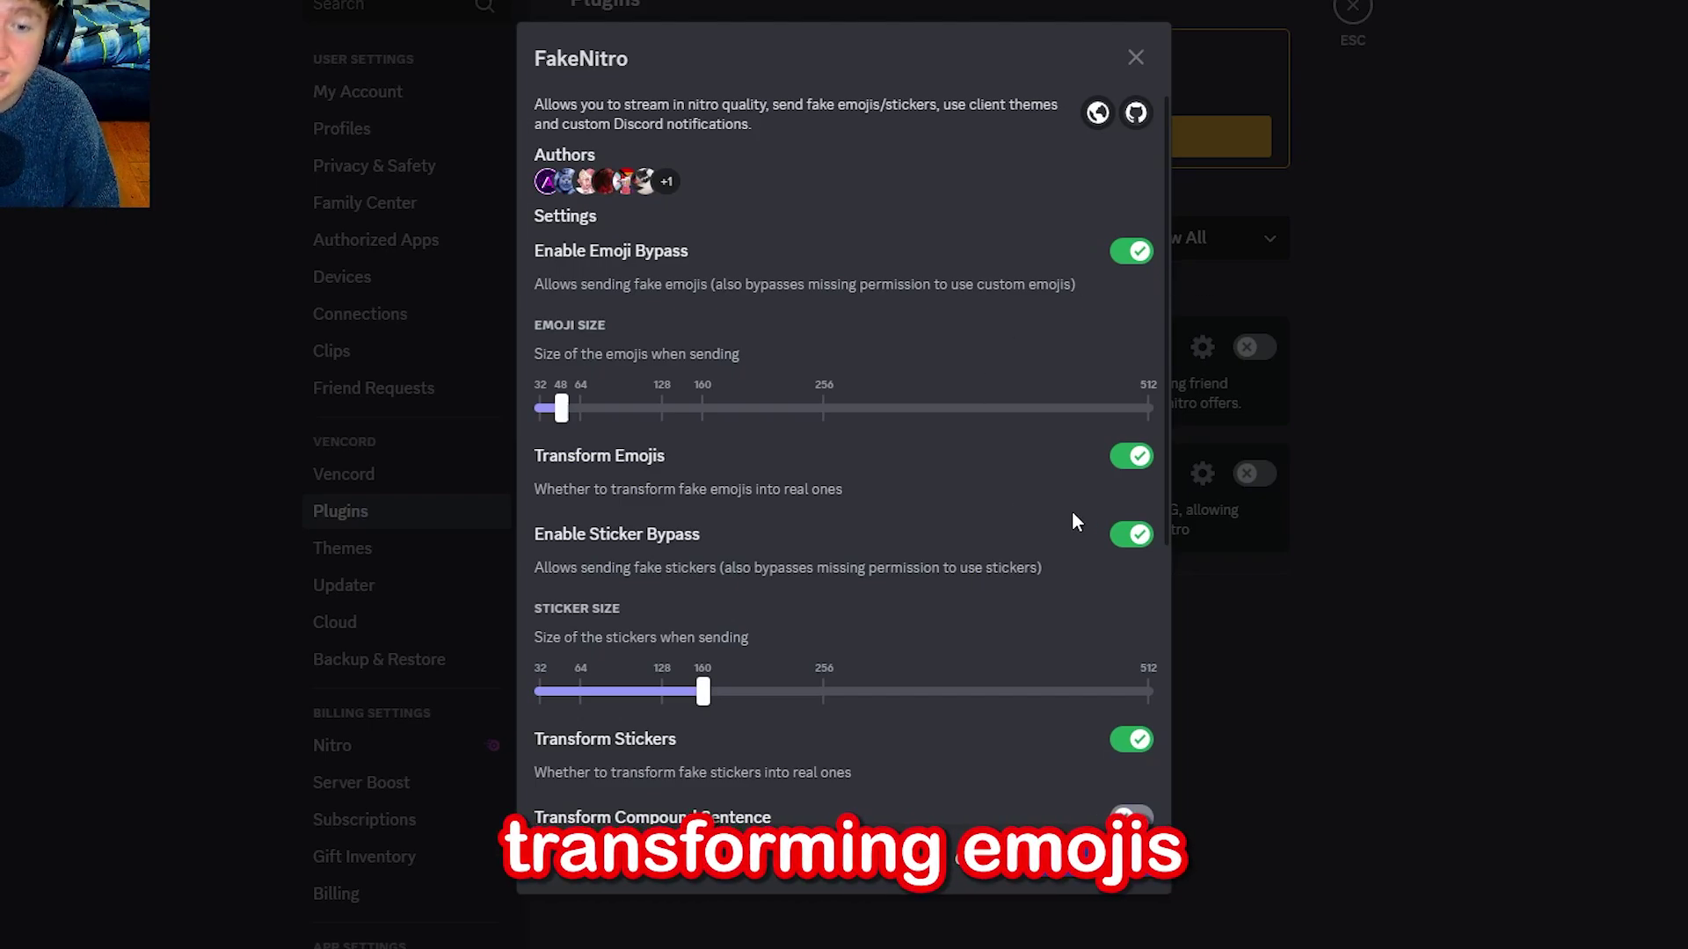
{"action": "scroll", "coordinate": [768, 587], "scroll_direction": "down", "scroll_amount": 3}
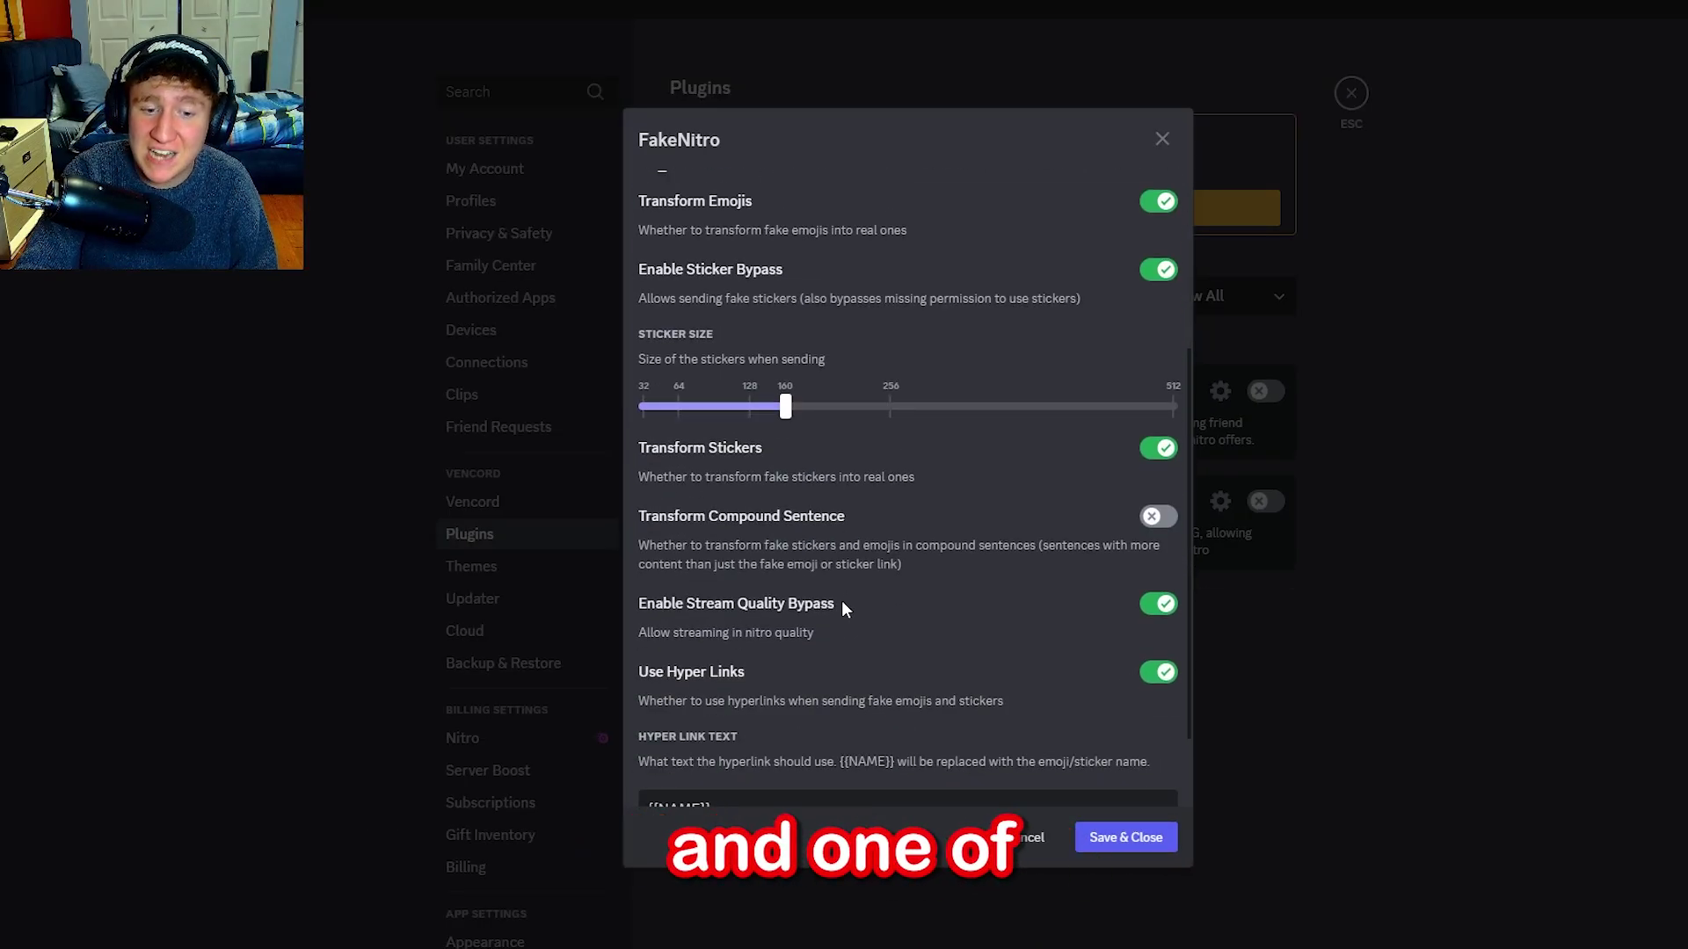
{"action": "scroll", "coordinate": [842, 603], "scroll_direction": "down", "scroll_amount": 2}
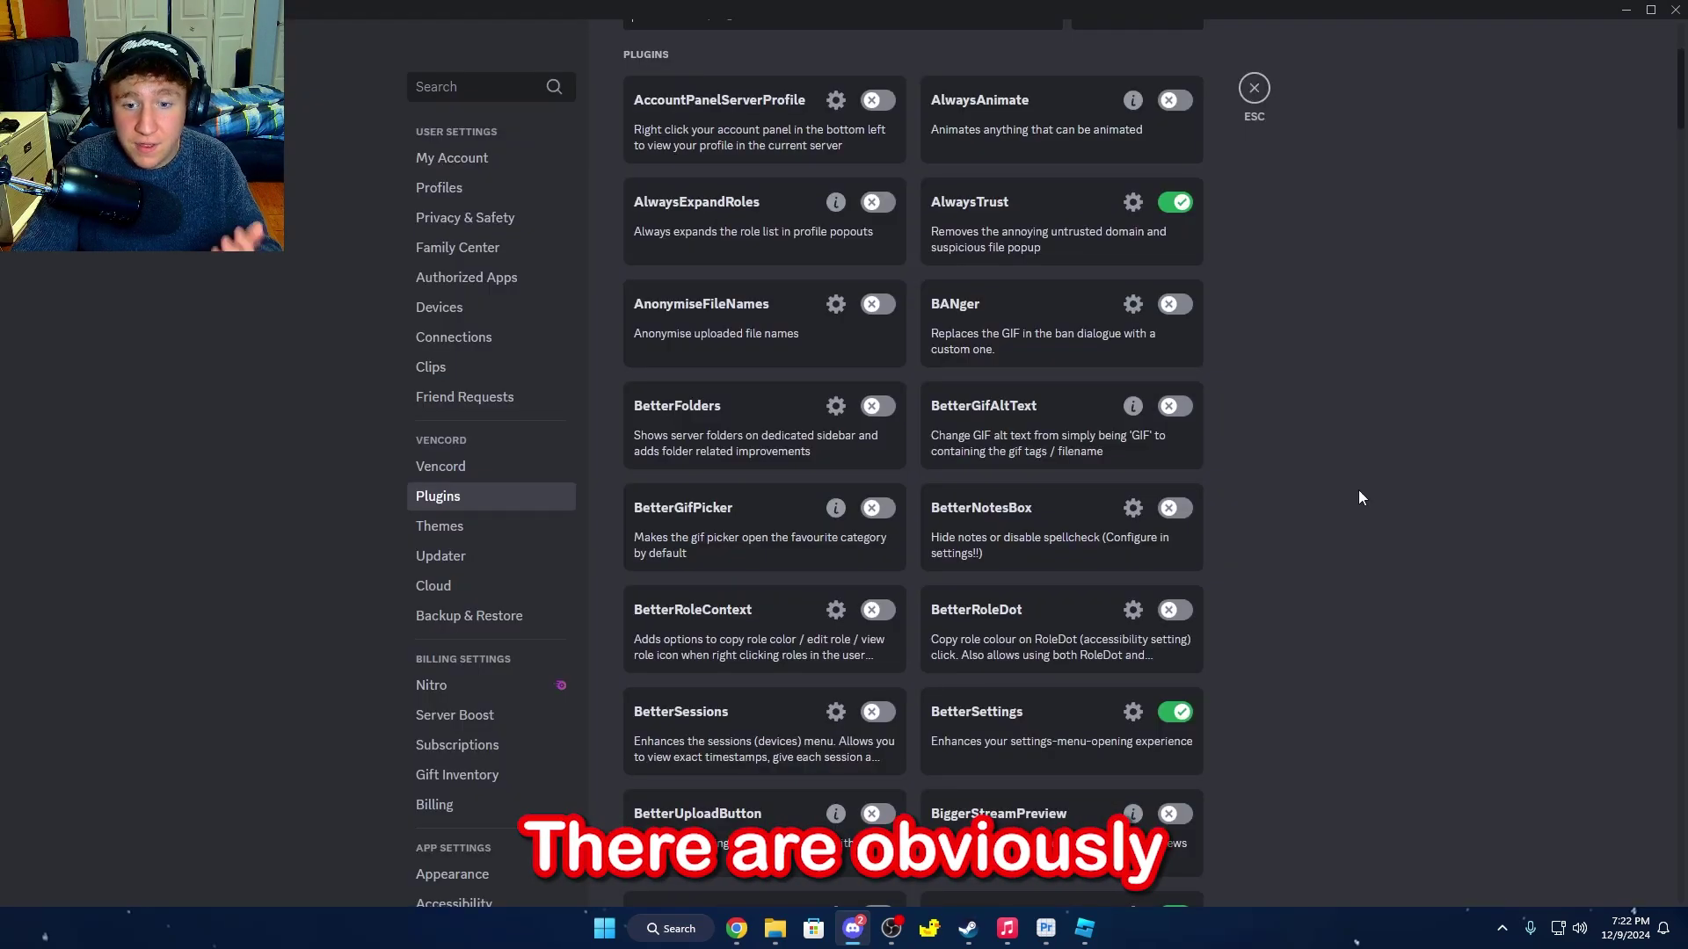
Look through the full plugin list, then open the BetterDiscord Themes website from Vencord's theme settings.
{"action": "scroll", "coordinate": [1342, 510], "scroll_direction": "down", "scroll_amount": 20}
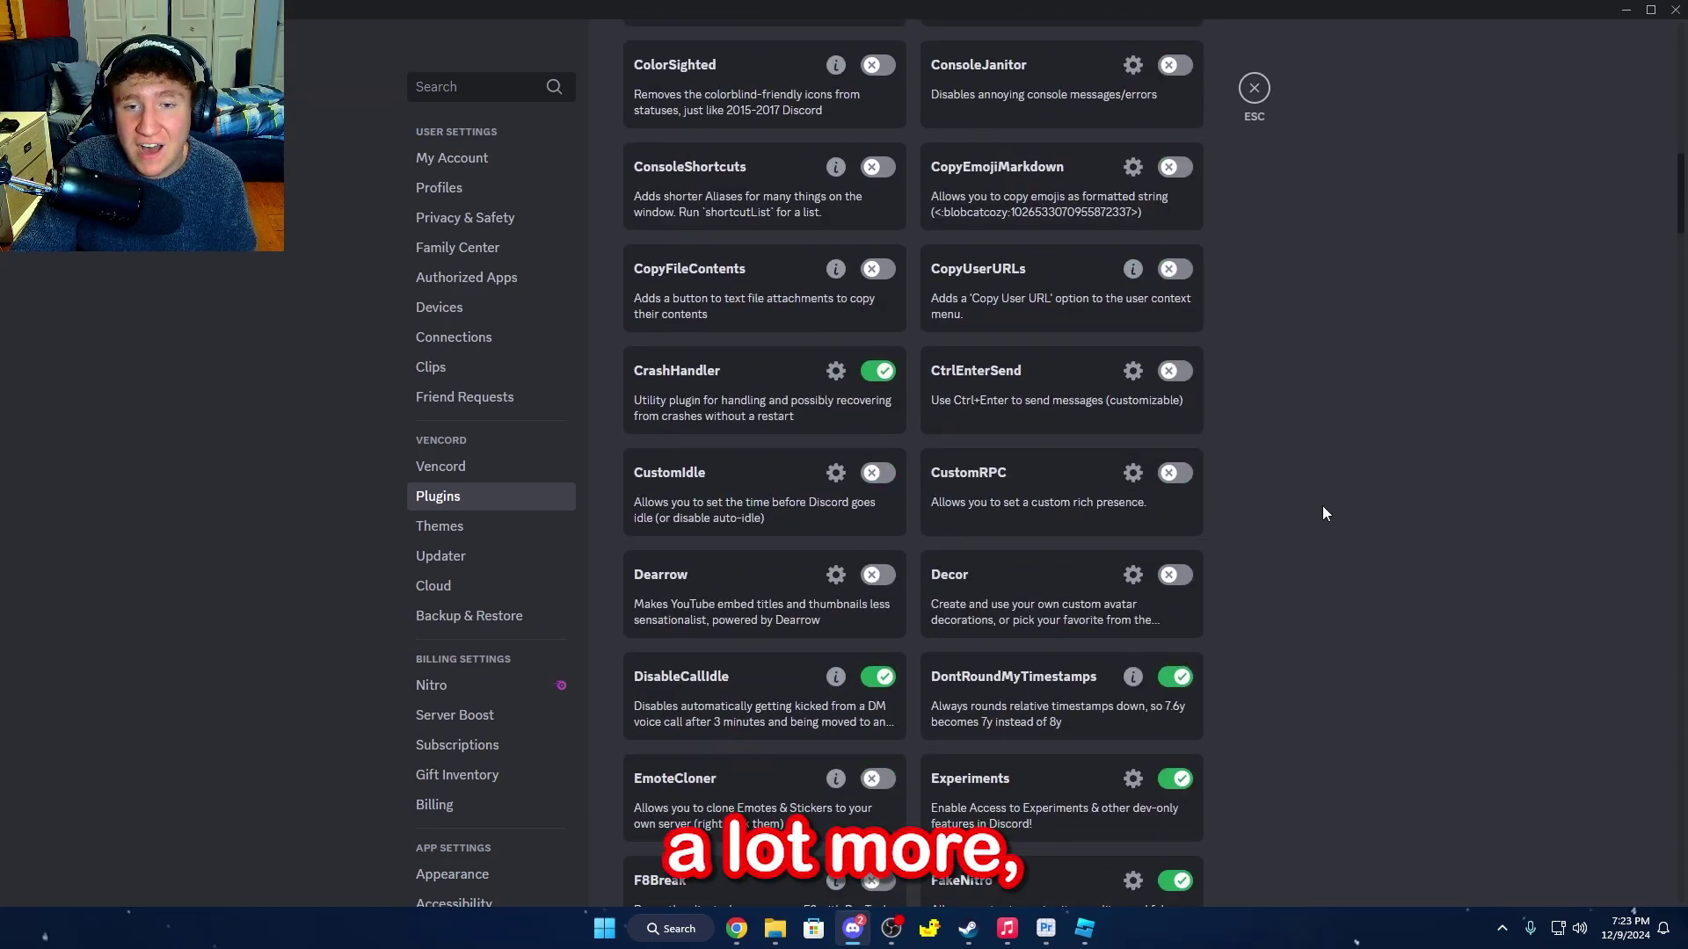
{"action": "scroll", "coordinate": [1319, 506], "scroll_direction": "down", "scroll_amount": 20}
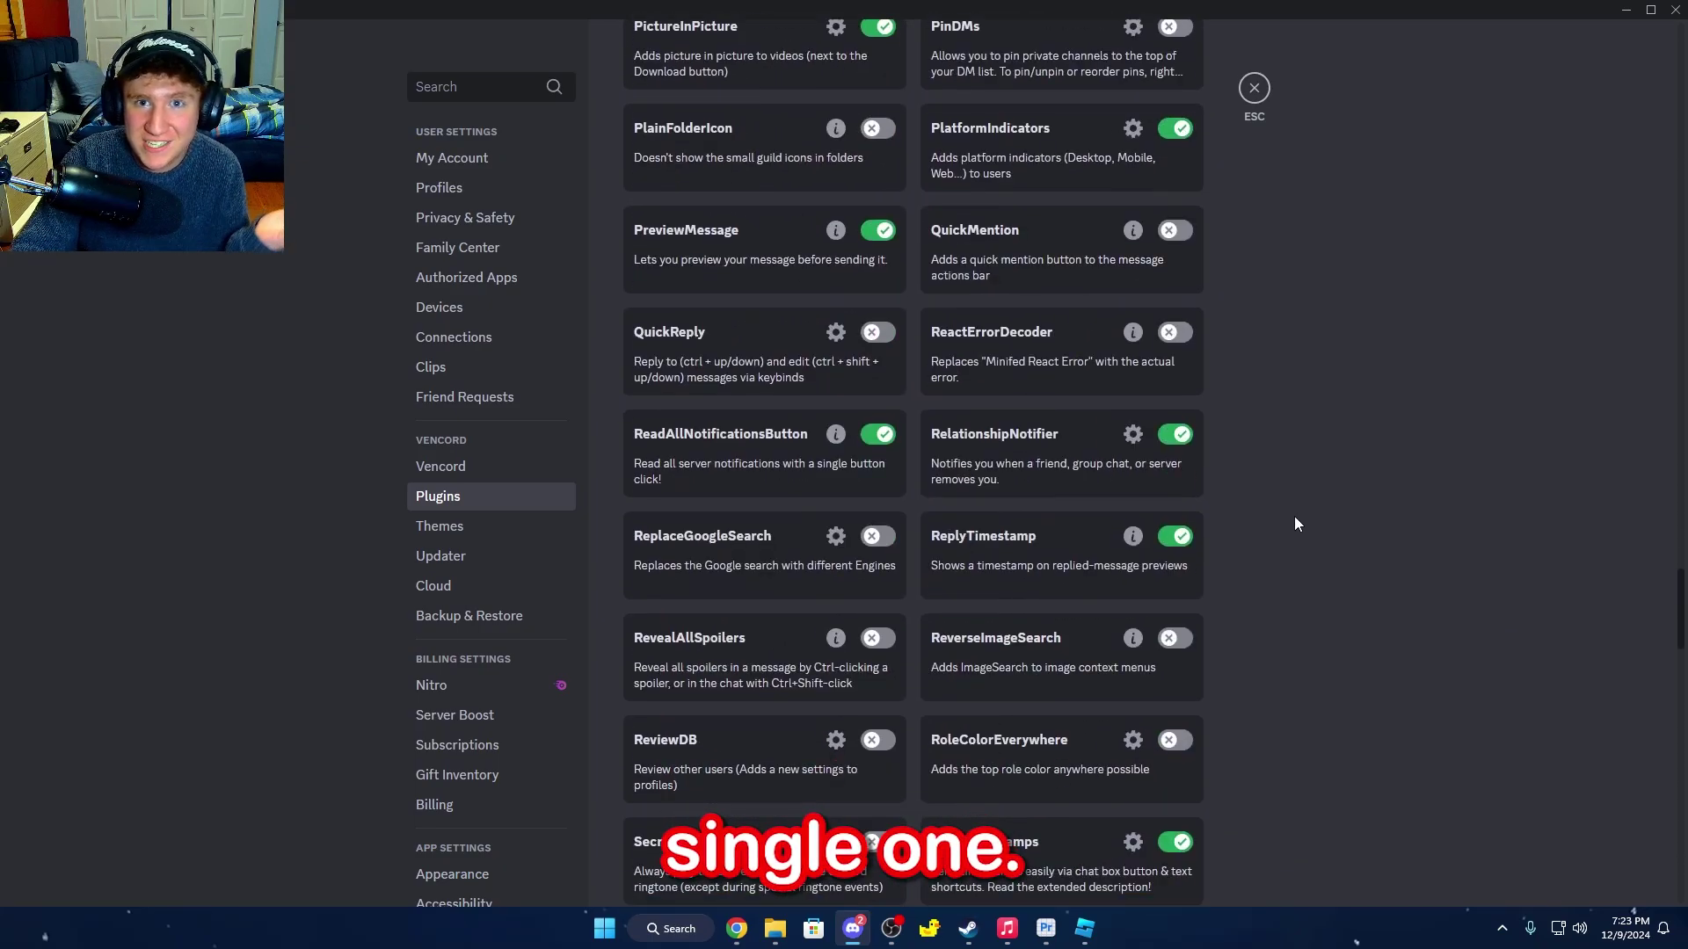
{"action": "left_click", "coordinate": [439, 526]}
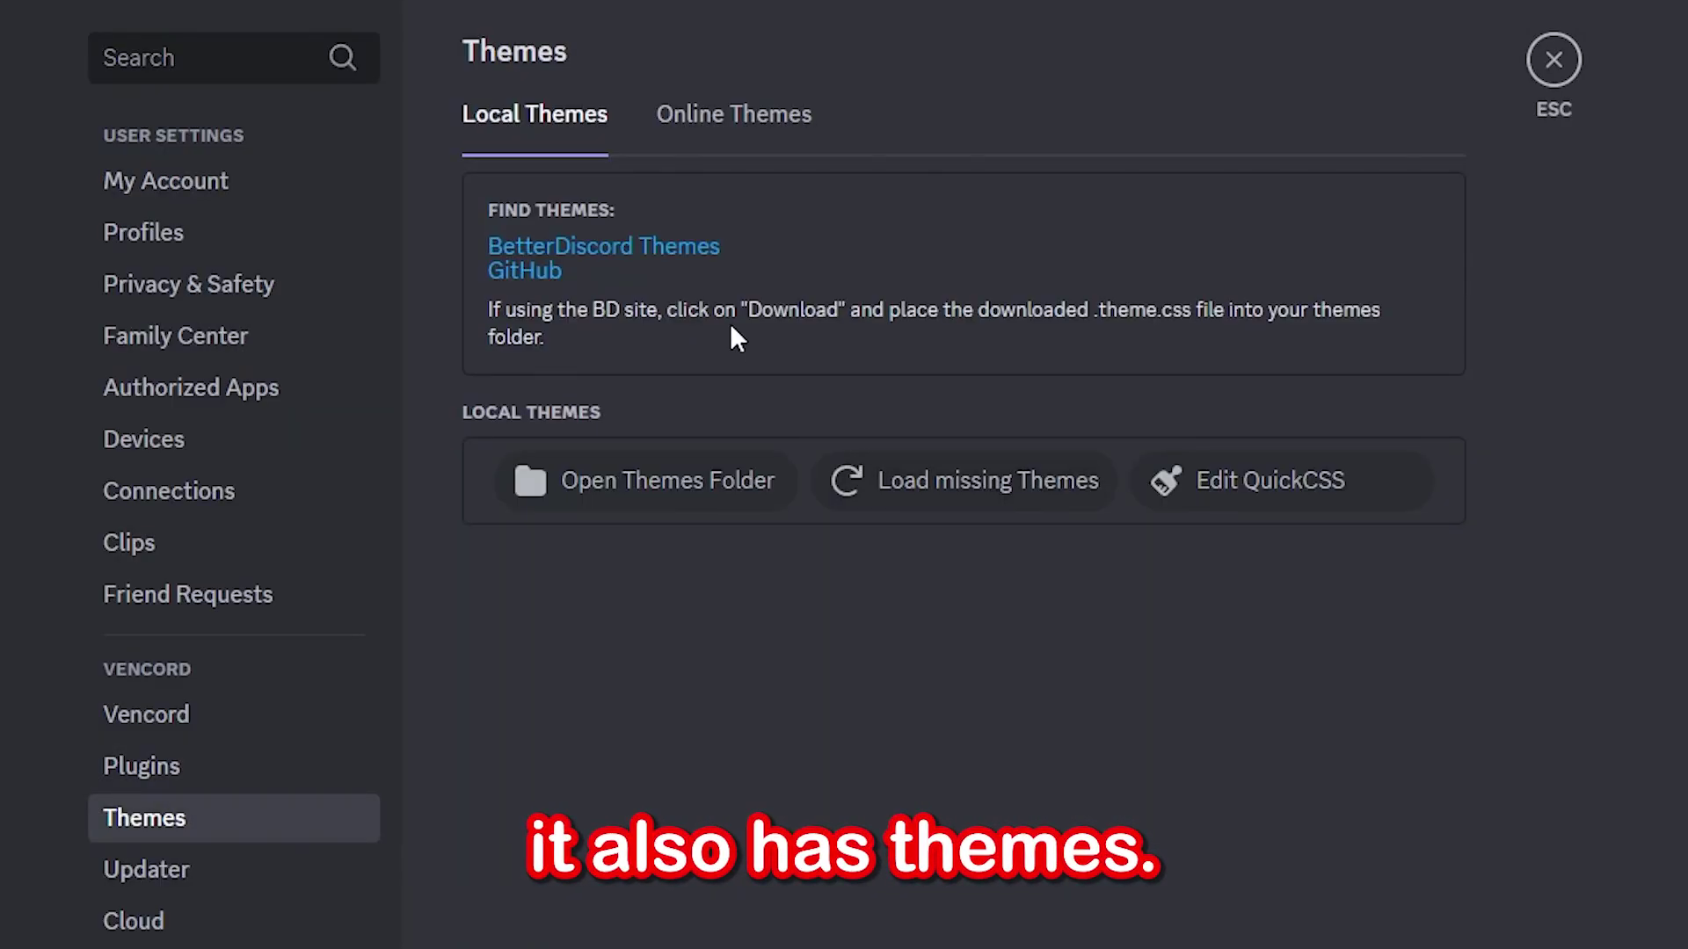
{"action": "left_click", "coordinate": [668, 247]}
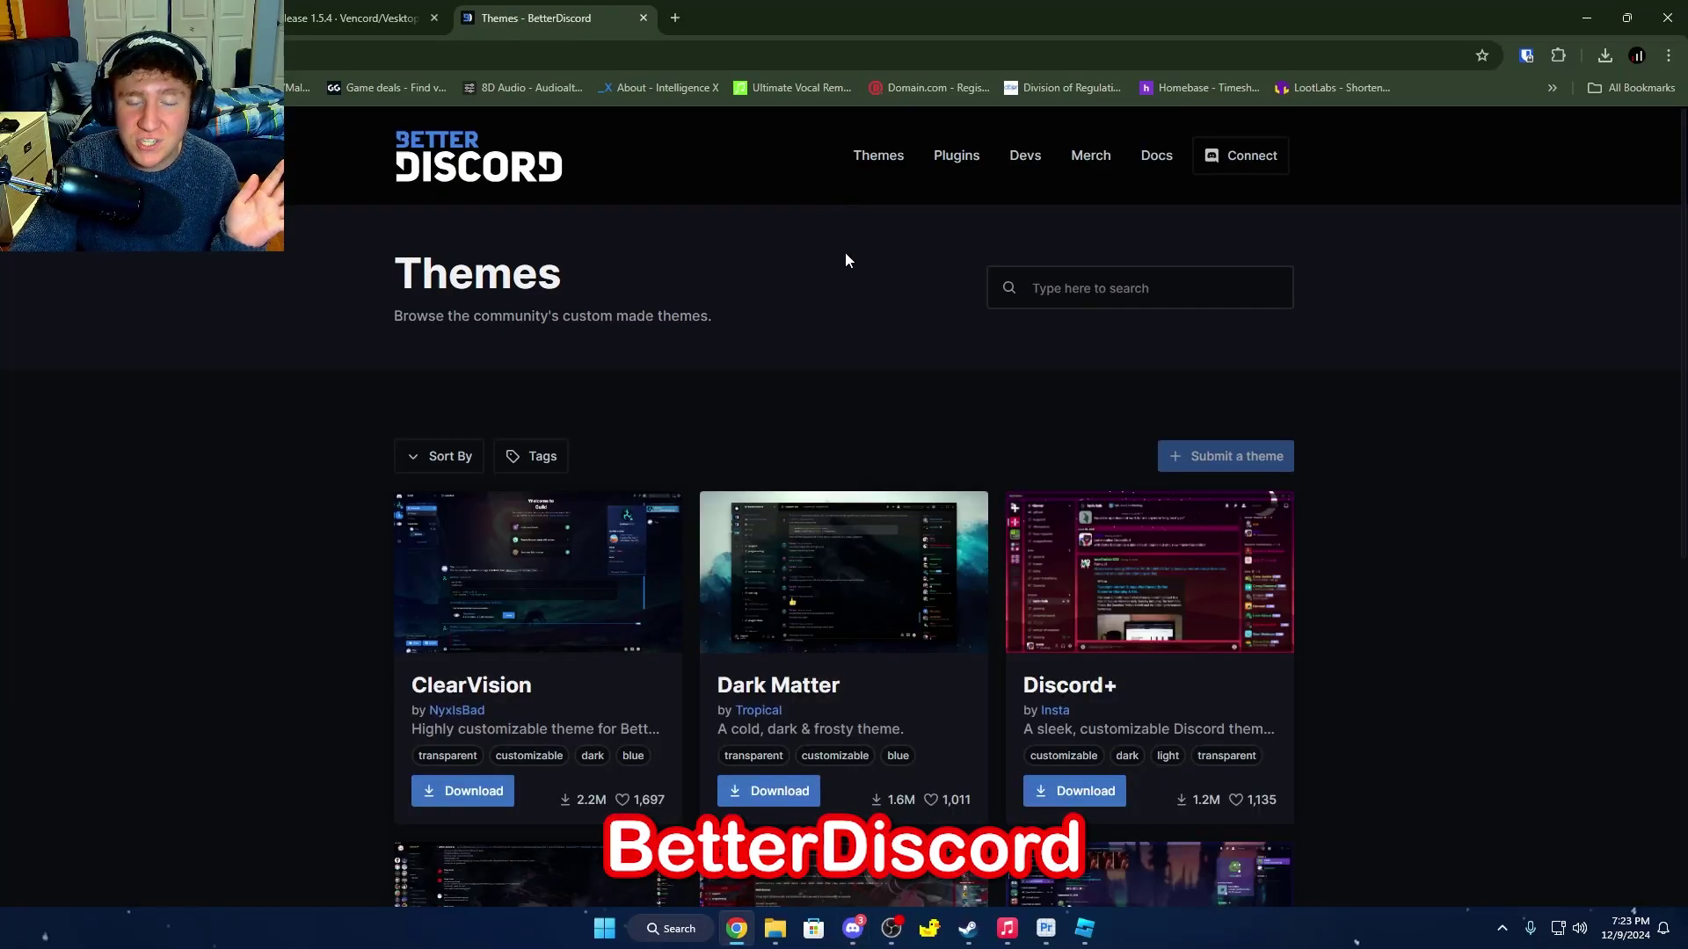
Open the Dark Matter theme's page on the BetterDiscord site and download the theme file.
{"action": "scroll", "coordinate": [868, 571], "scroll_direction": "down", "scroll_amount": 3}
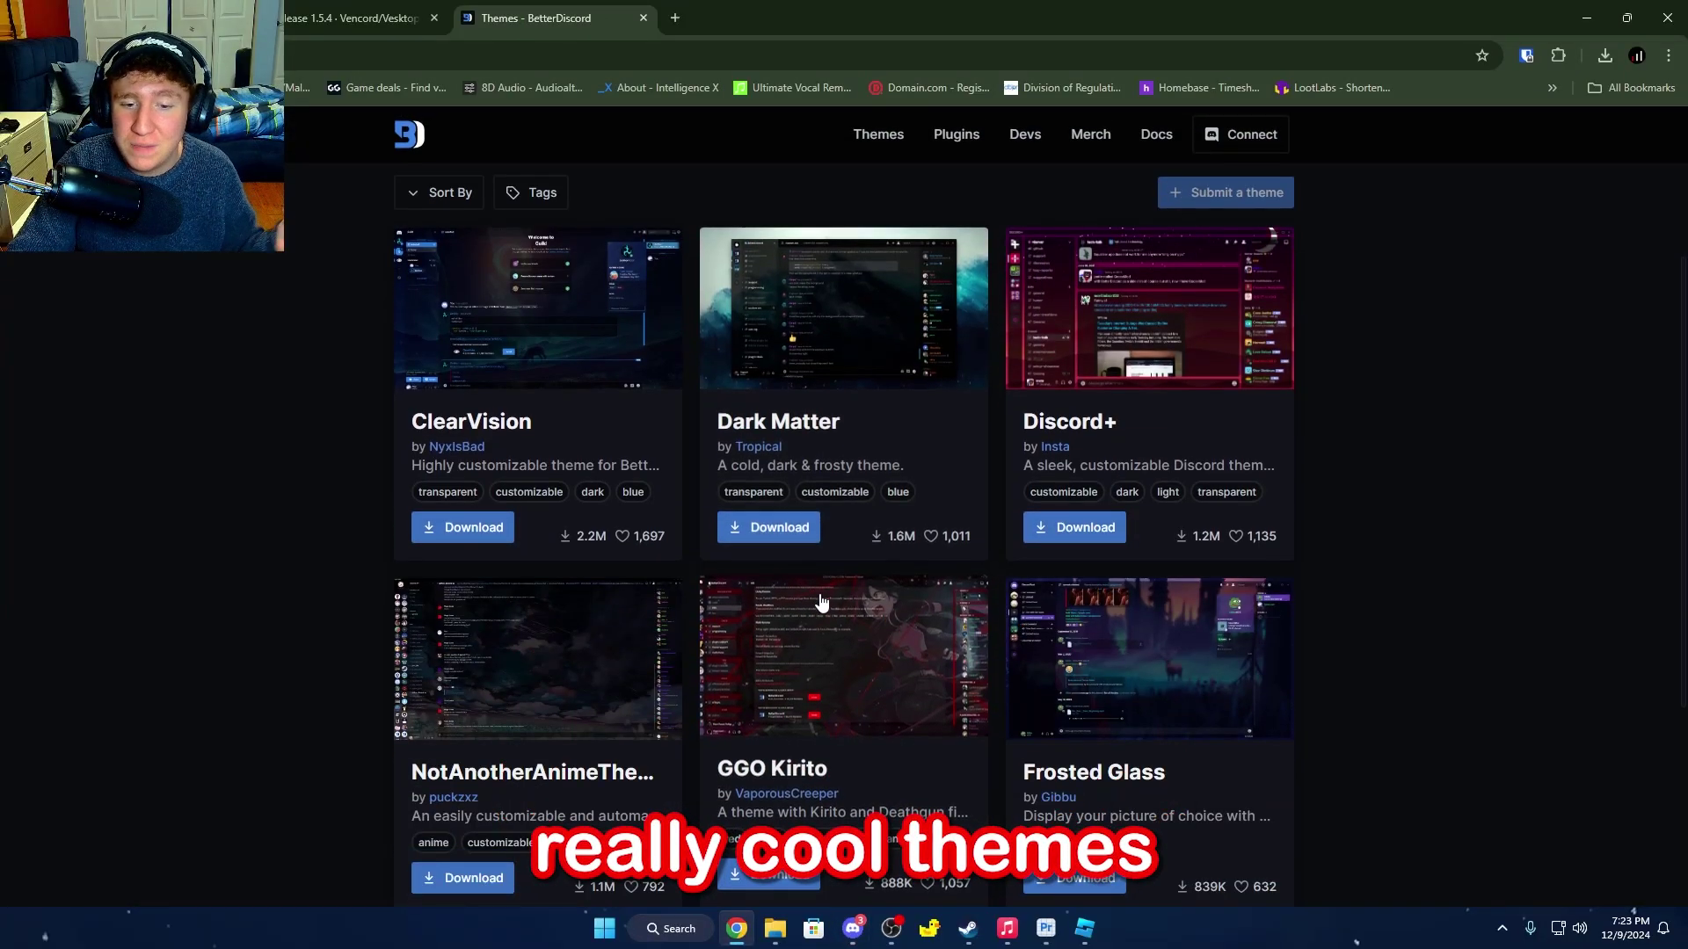
{"action": "left_click", "coordinate": [910, 560]}
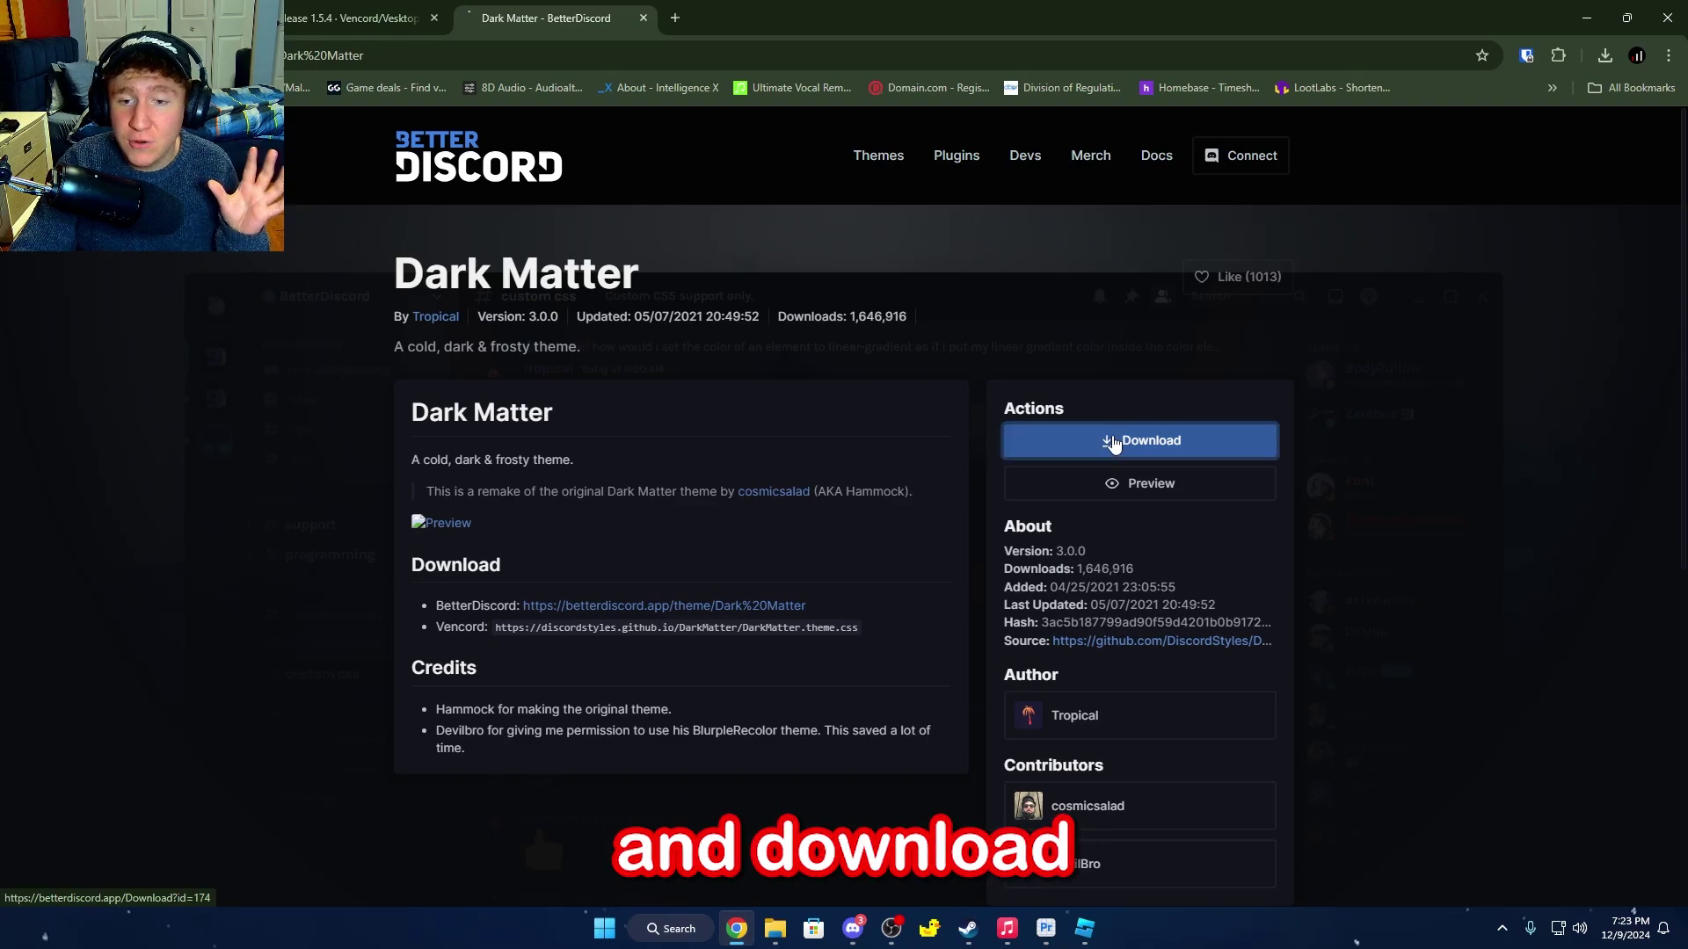
{"action": "left_click", "coordinate": [1079, 448]}
{"action": "left_click", "coordinate": [694, 440]}
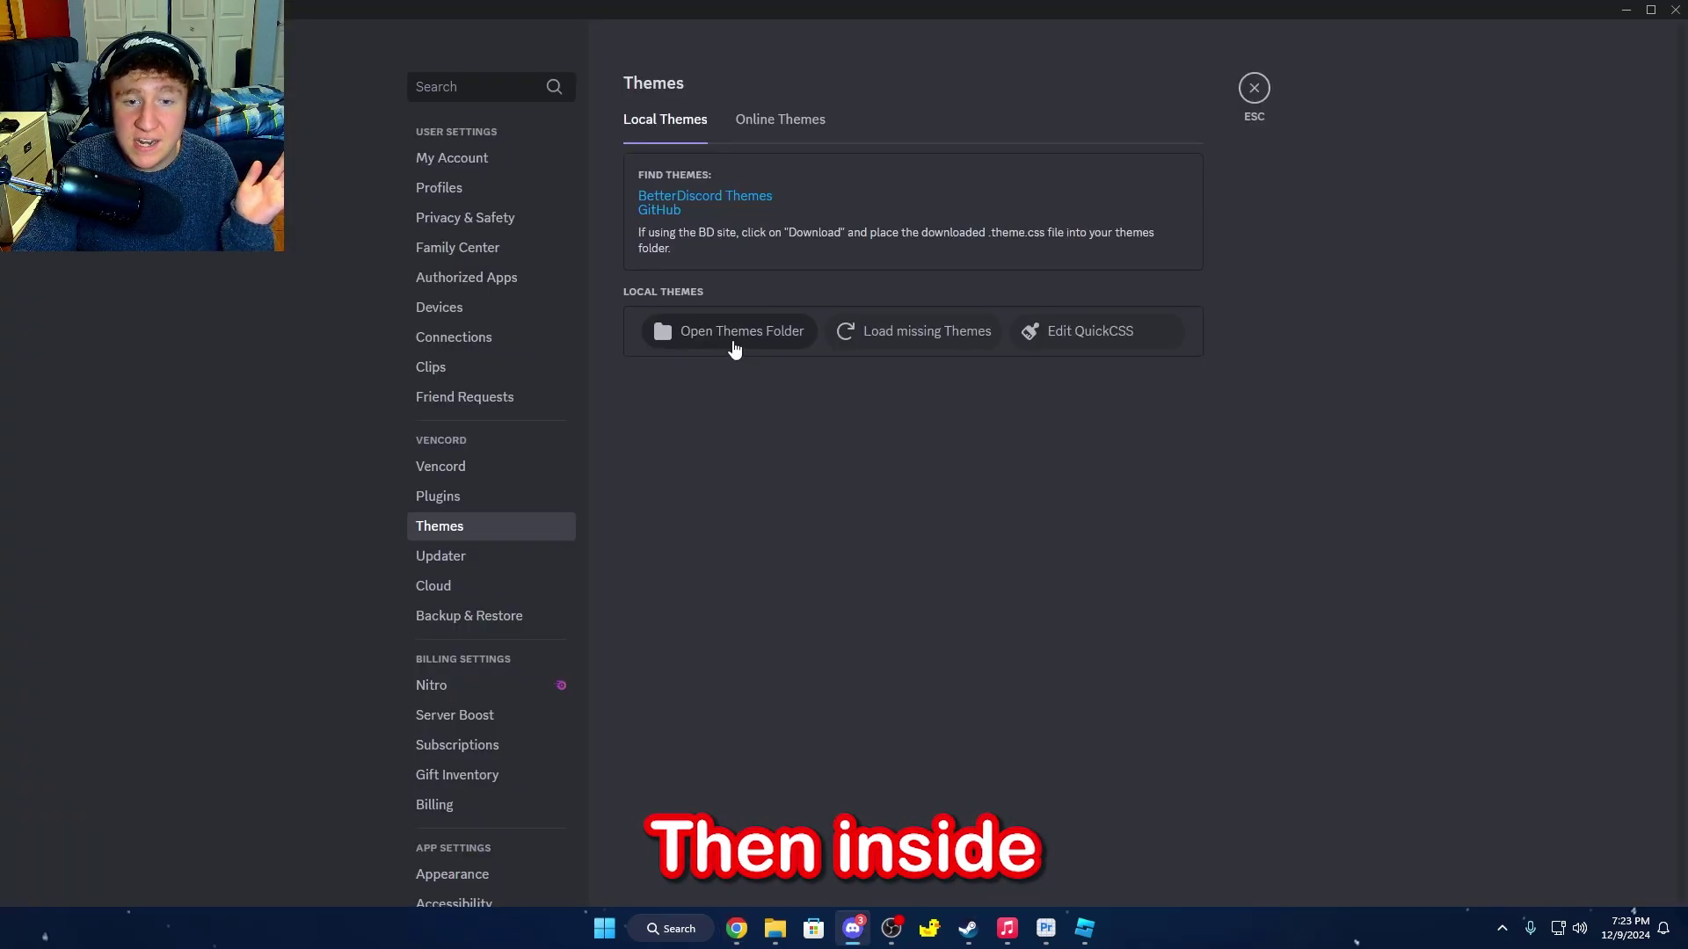
Add the downloaded Dark Matter file to Vencord's themes folder, load it, enable the theme and leave the settings.
{"action": "left_click", "coordinate": [703, 334]}
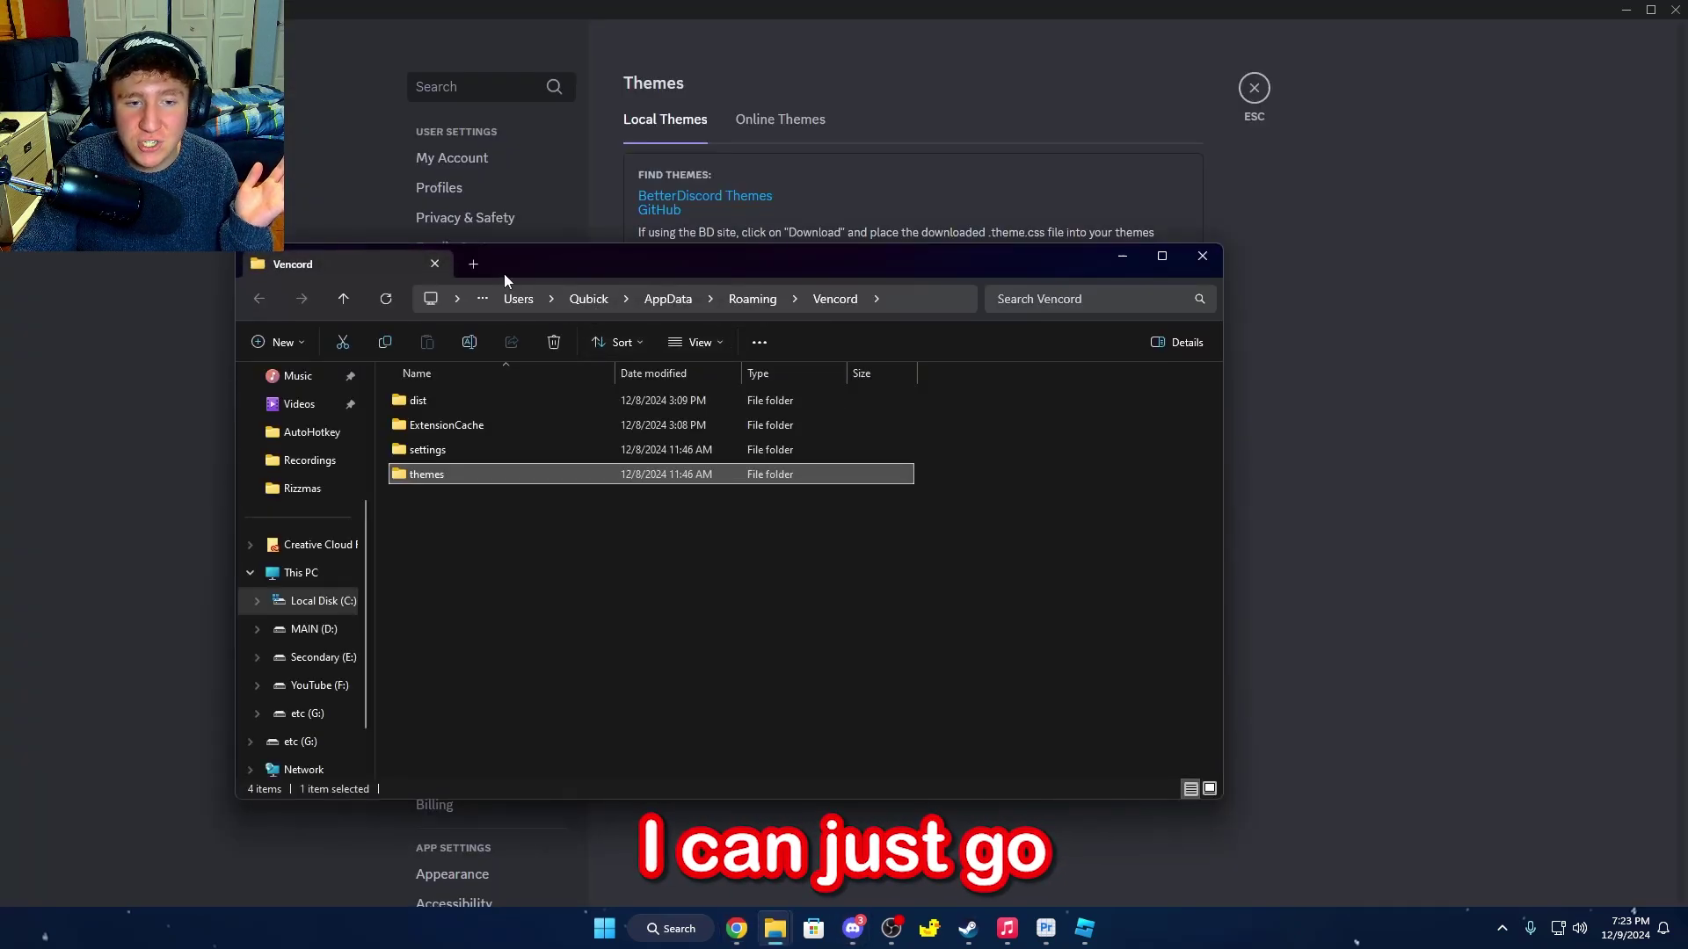
{"action": "double_click", "coordinate": [467, 474]}
{"action": "left_click", "coordinate": [475, 264]}
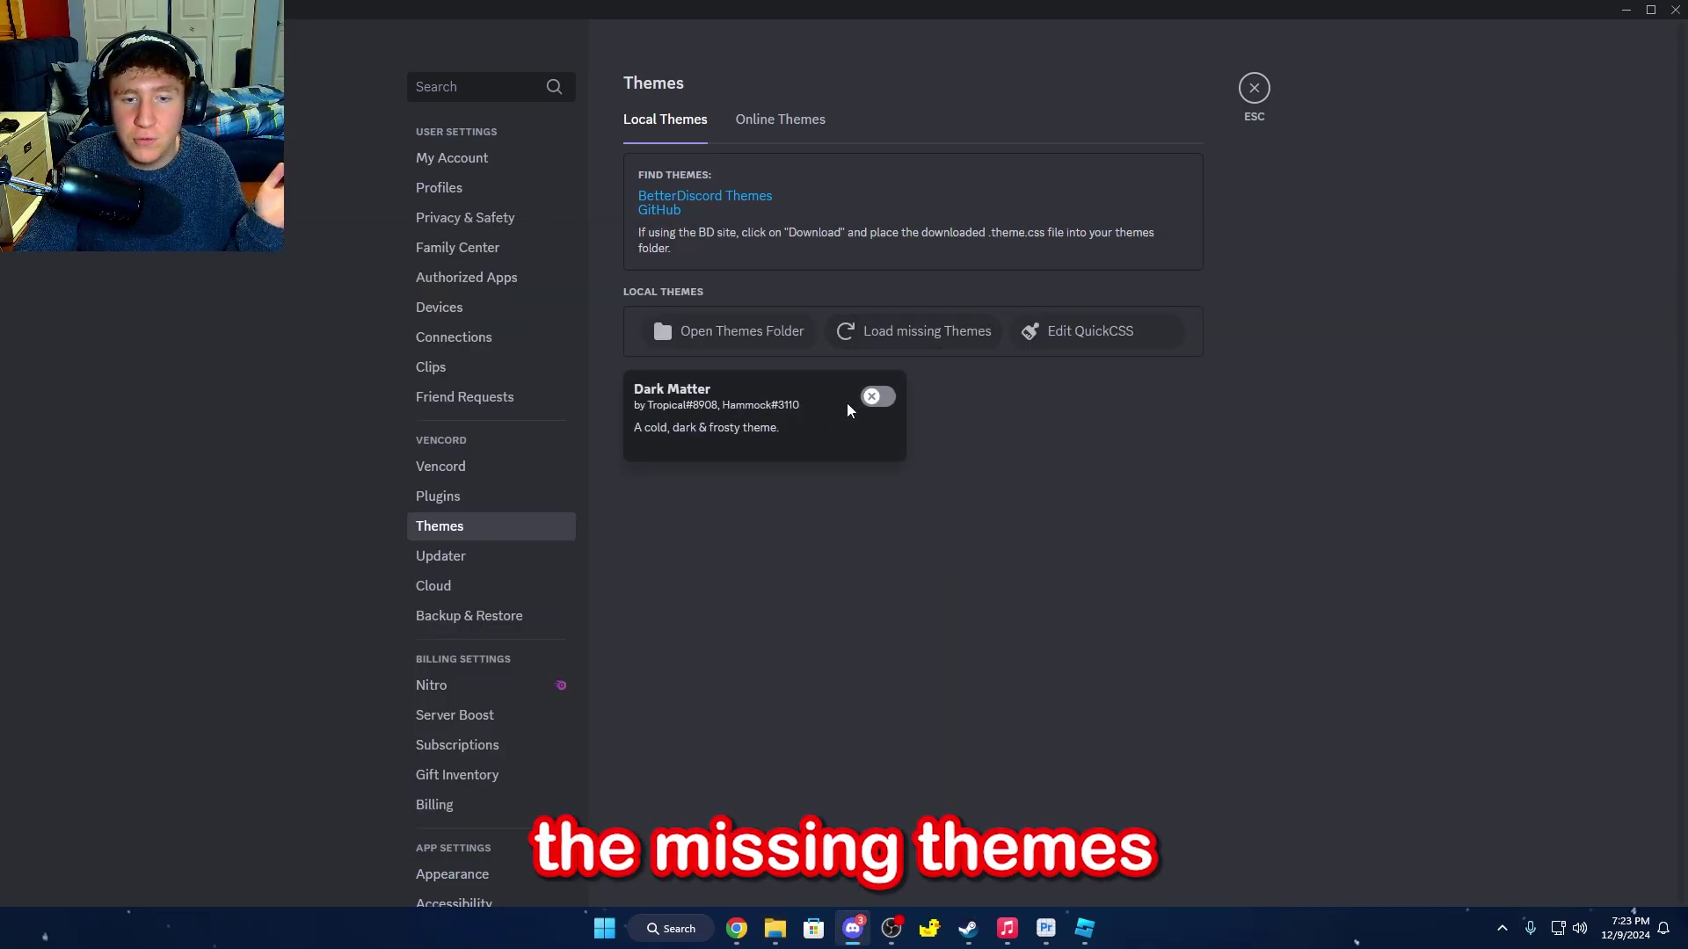
{"action": "left_click", "coordinate": [877, 398]}
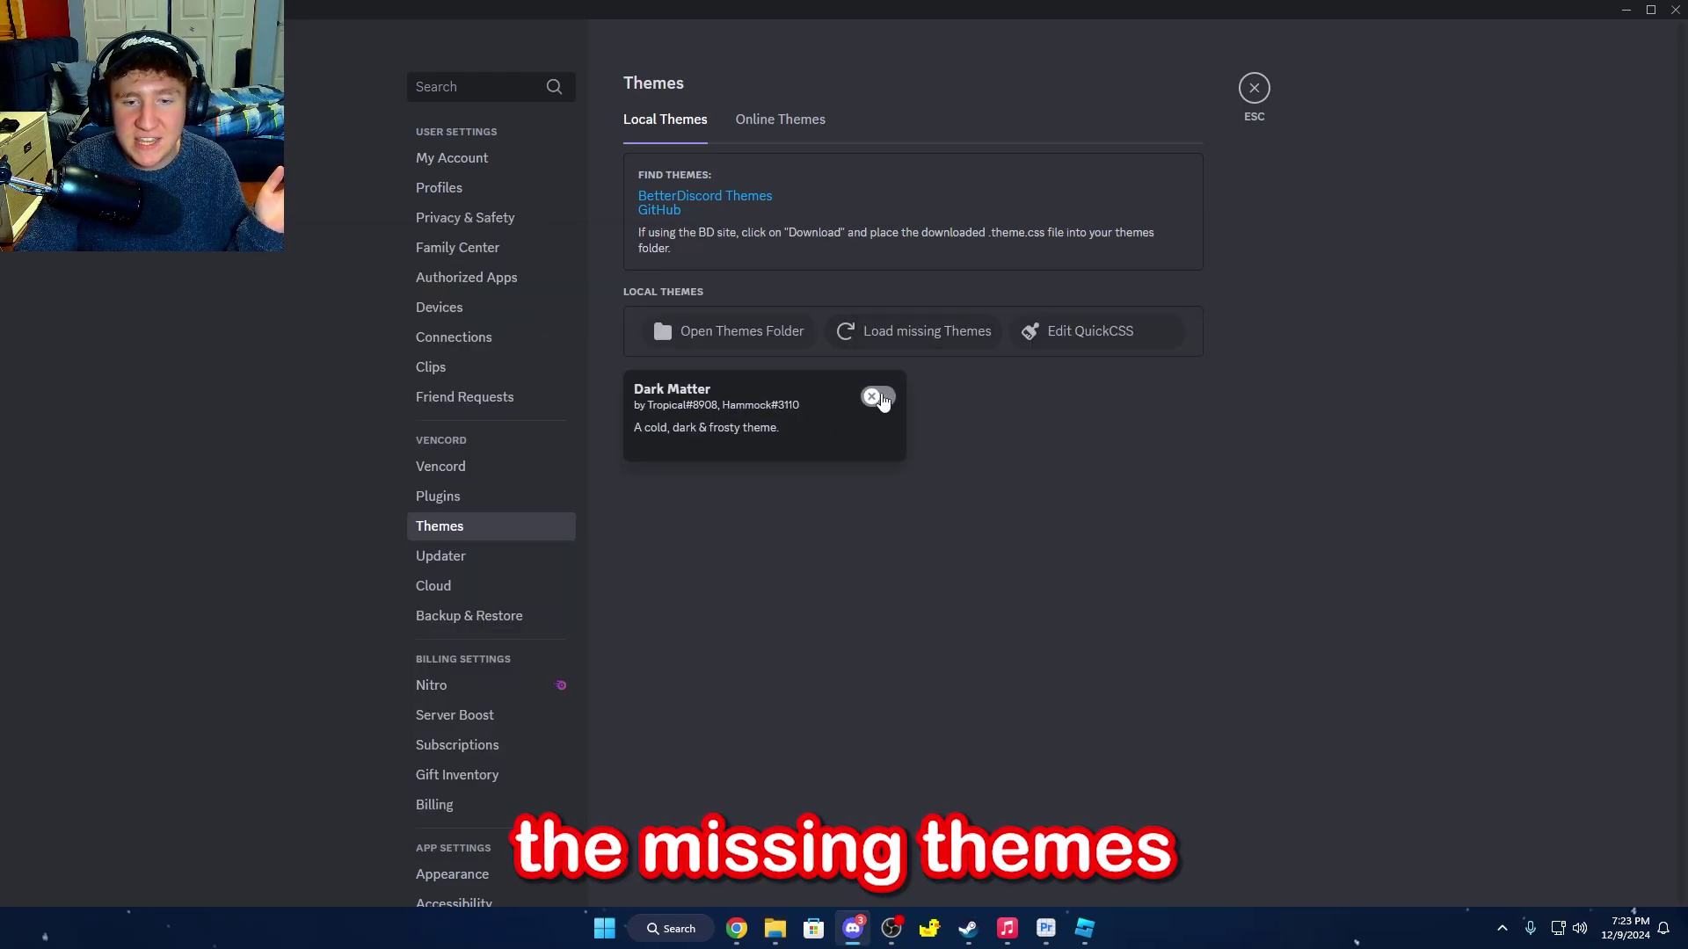
{"action": "key", "text": "Escape"}
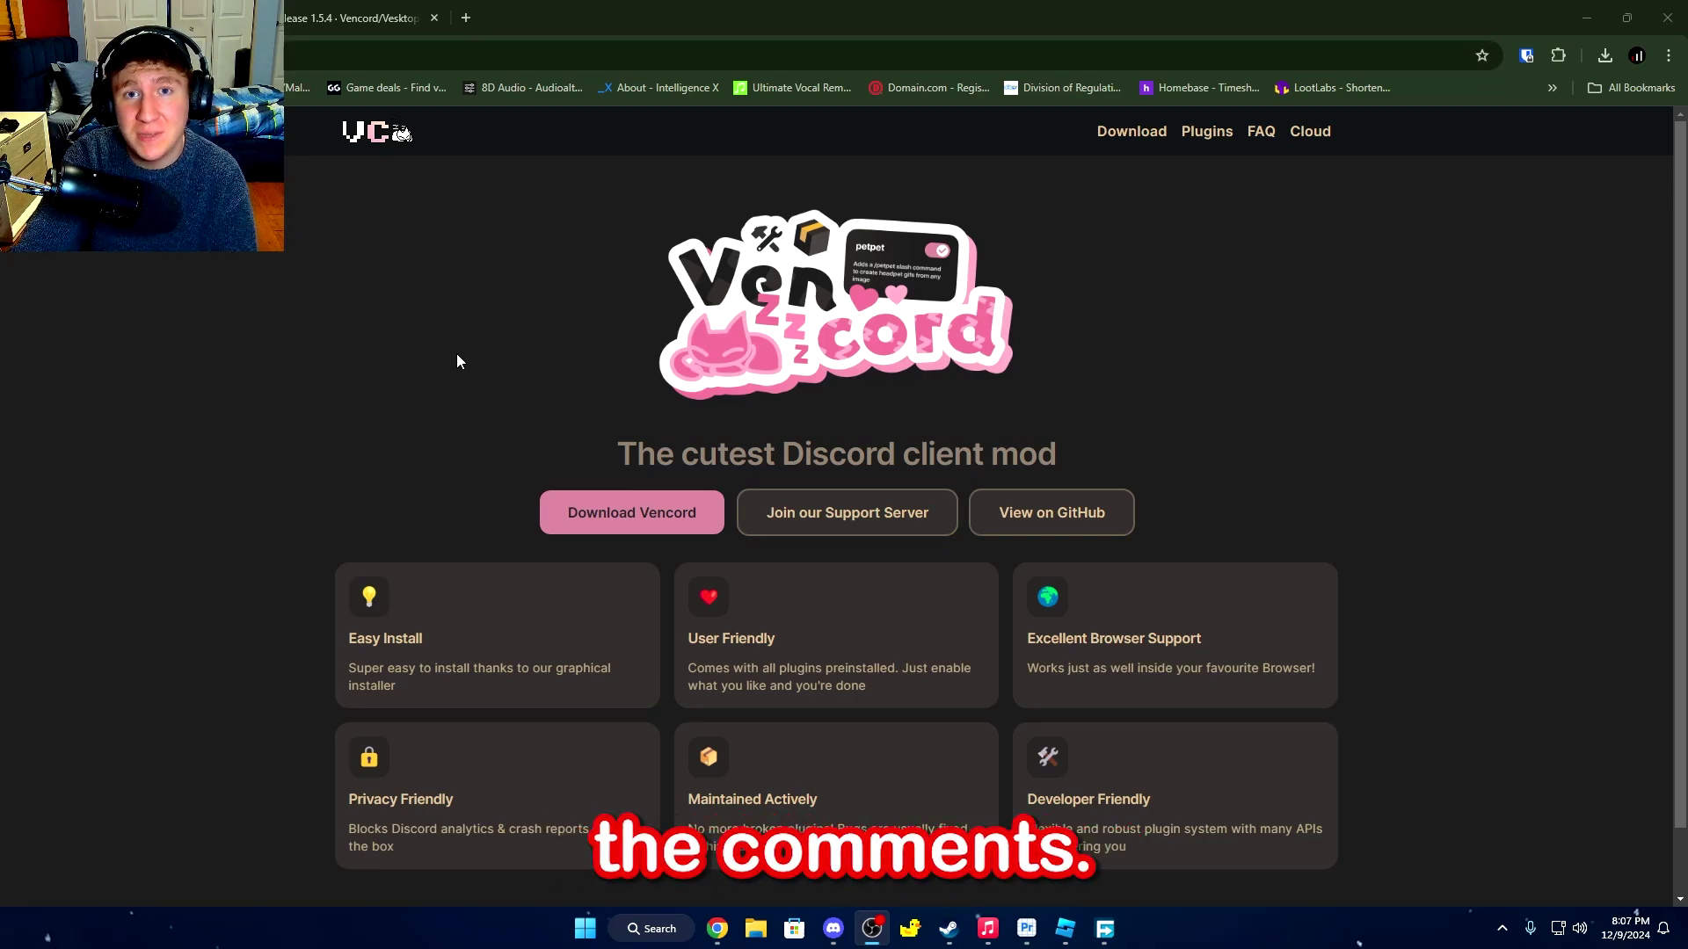
Download VencordInstaller.exe for Windows from the Vencord site and open the user settings in Discord.
{"action": "left_click", "coordinate": [605, 511]}
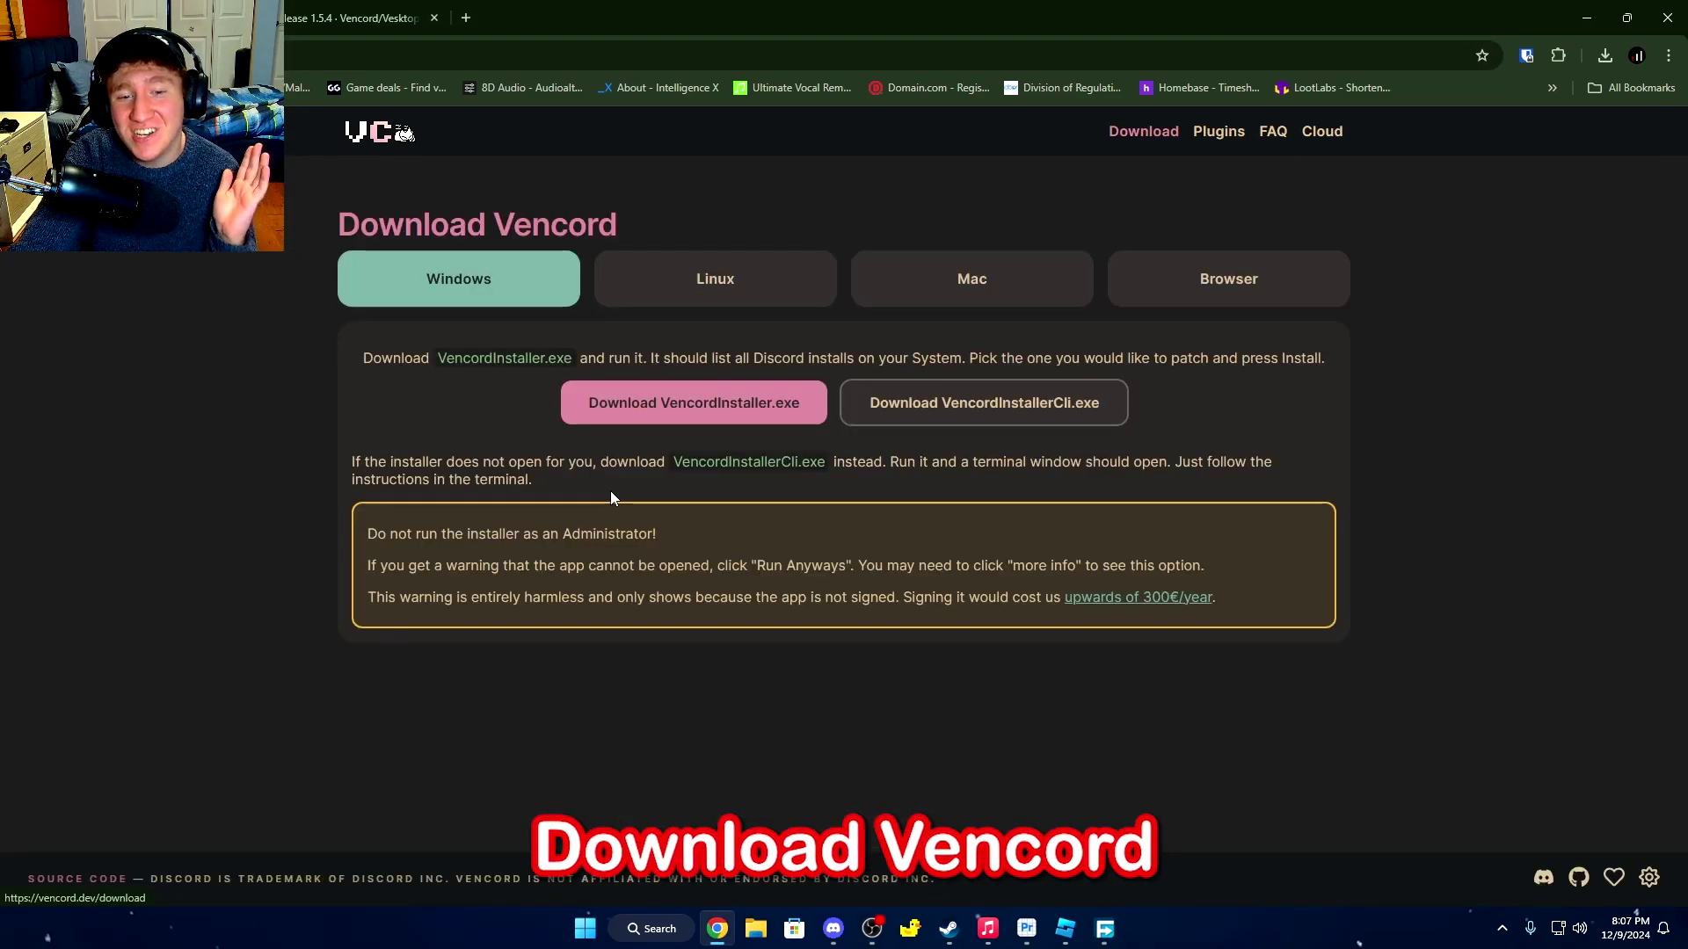
{"action": "left_click", "coordinate": [654, 417]}
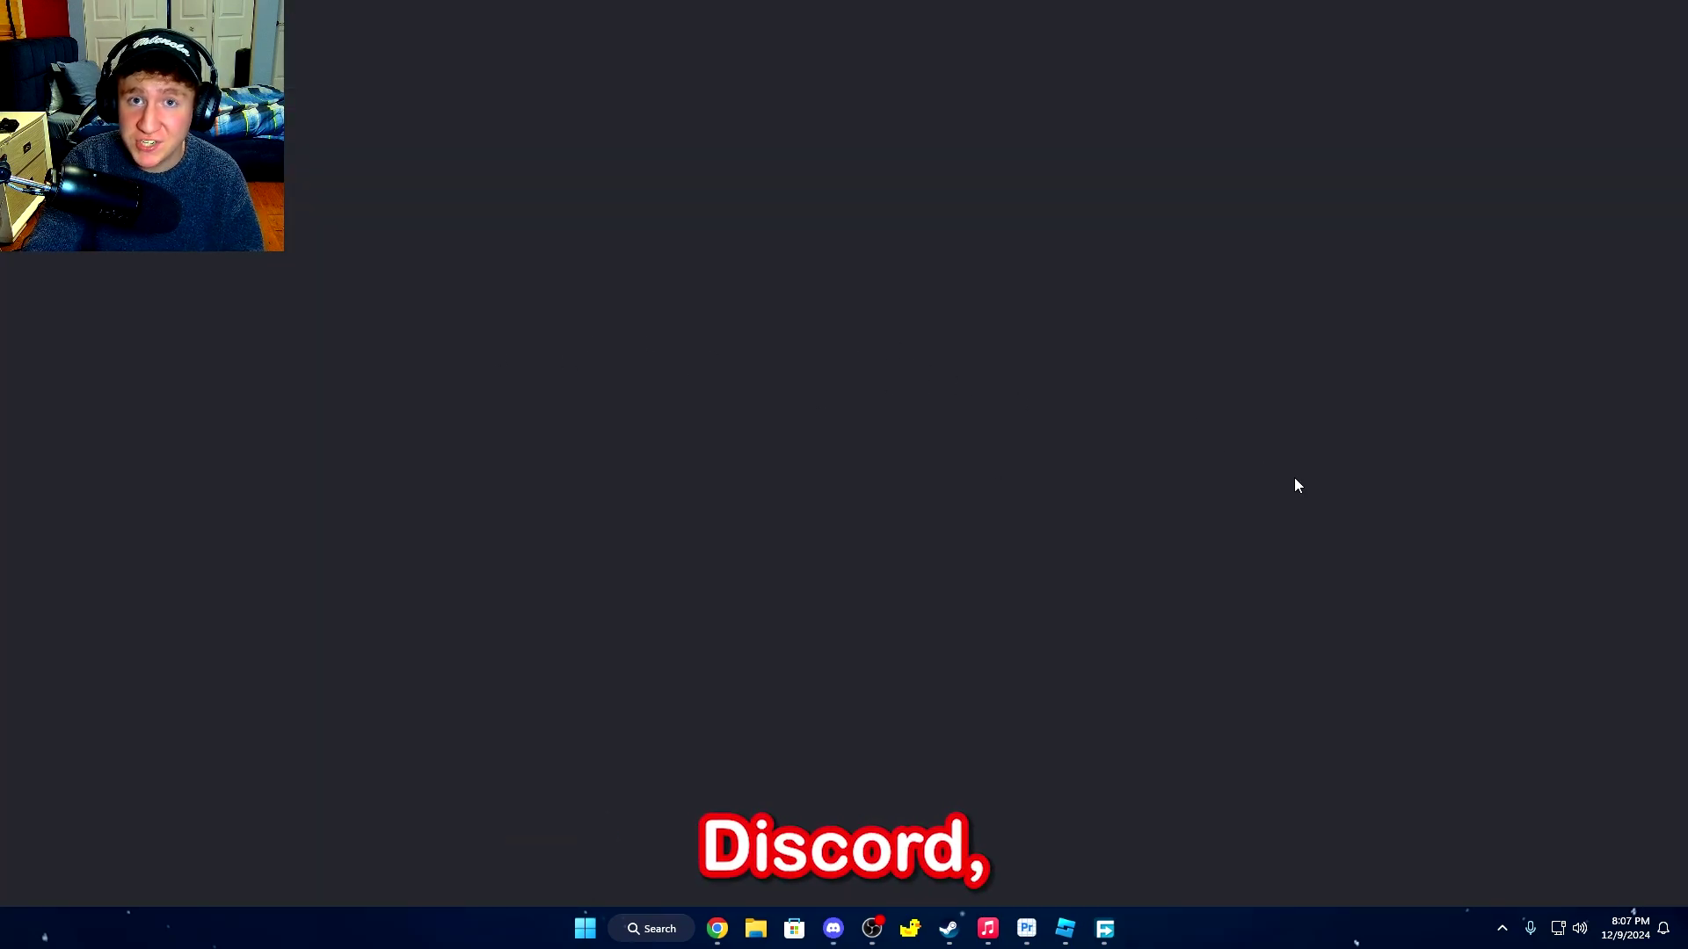
{"action": "left_click", "coordinate": [255, 884]}
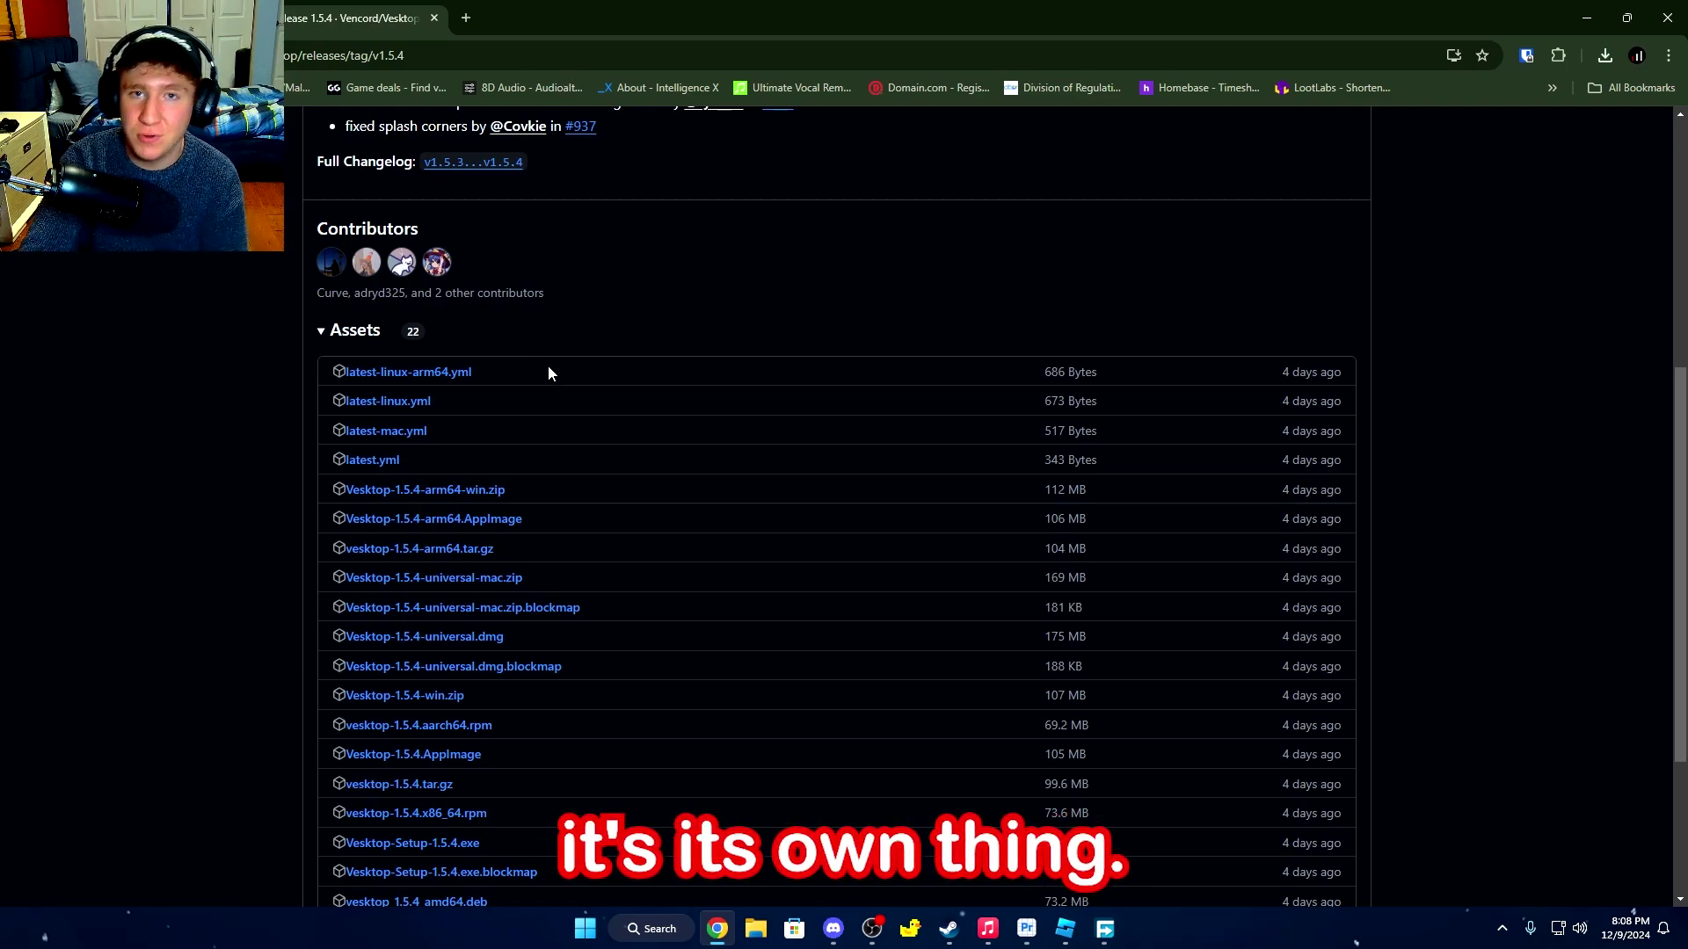
Download Vesktop-Setup-1.5.4.exe from the Vesktop v1.5.4 release assets on GitHub and check its download progress.
{"action": "scroll", "coordinate": [443, 440], "scroll_direction": "down", "scroll_amount": 3}
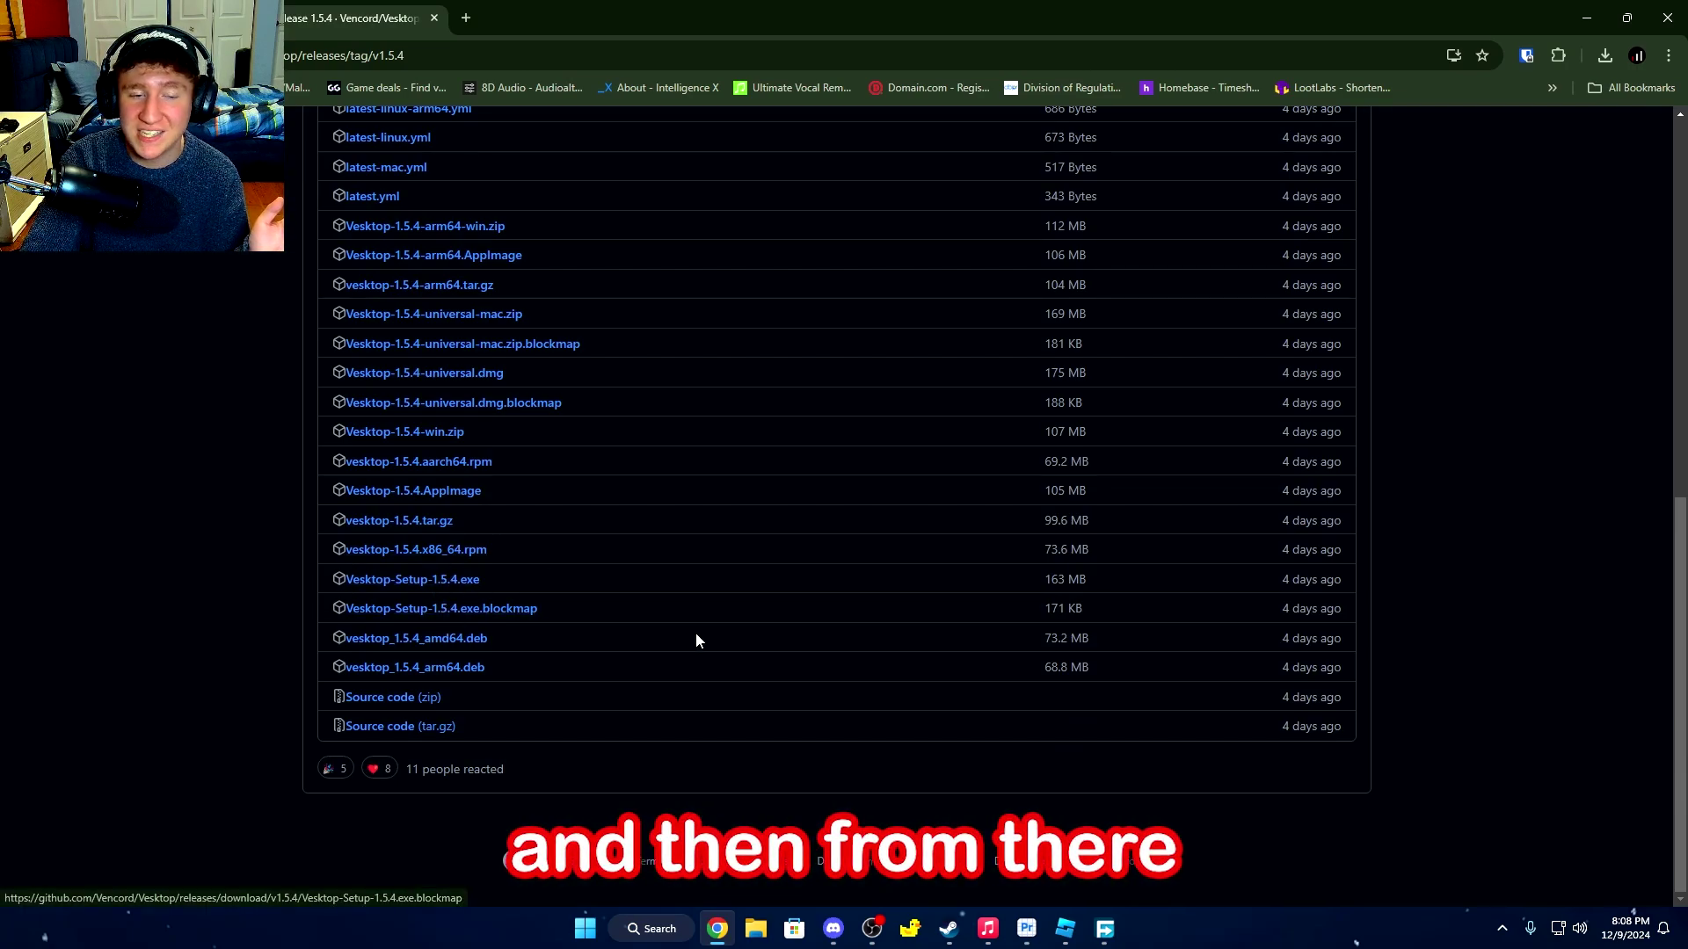
{"action": "left_click", "coordinate": [1605, 56]}
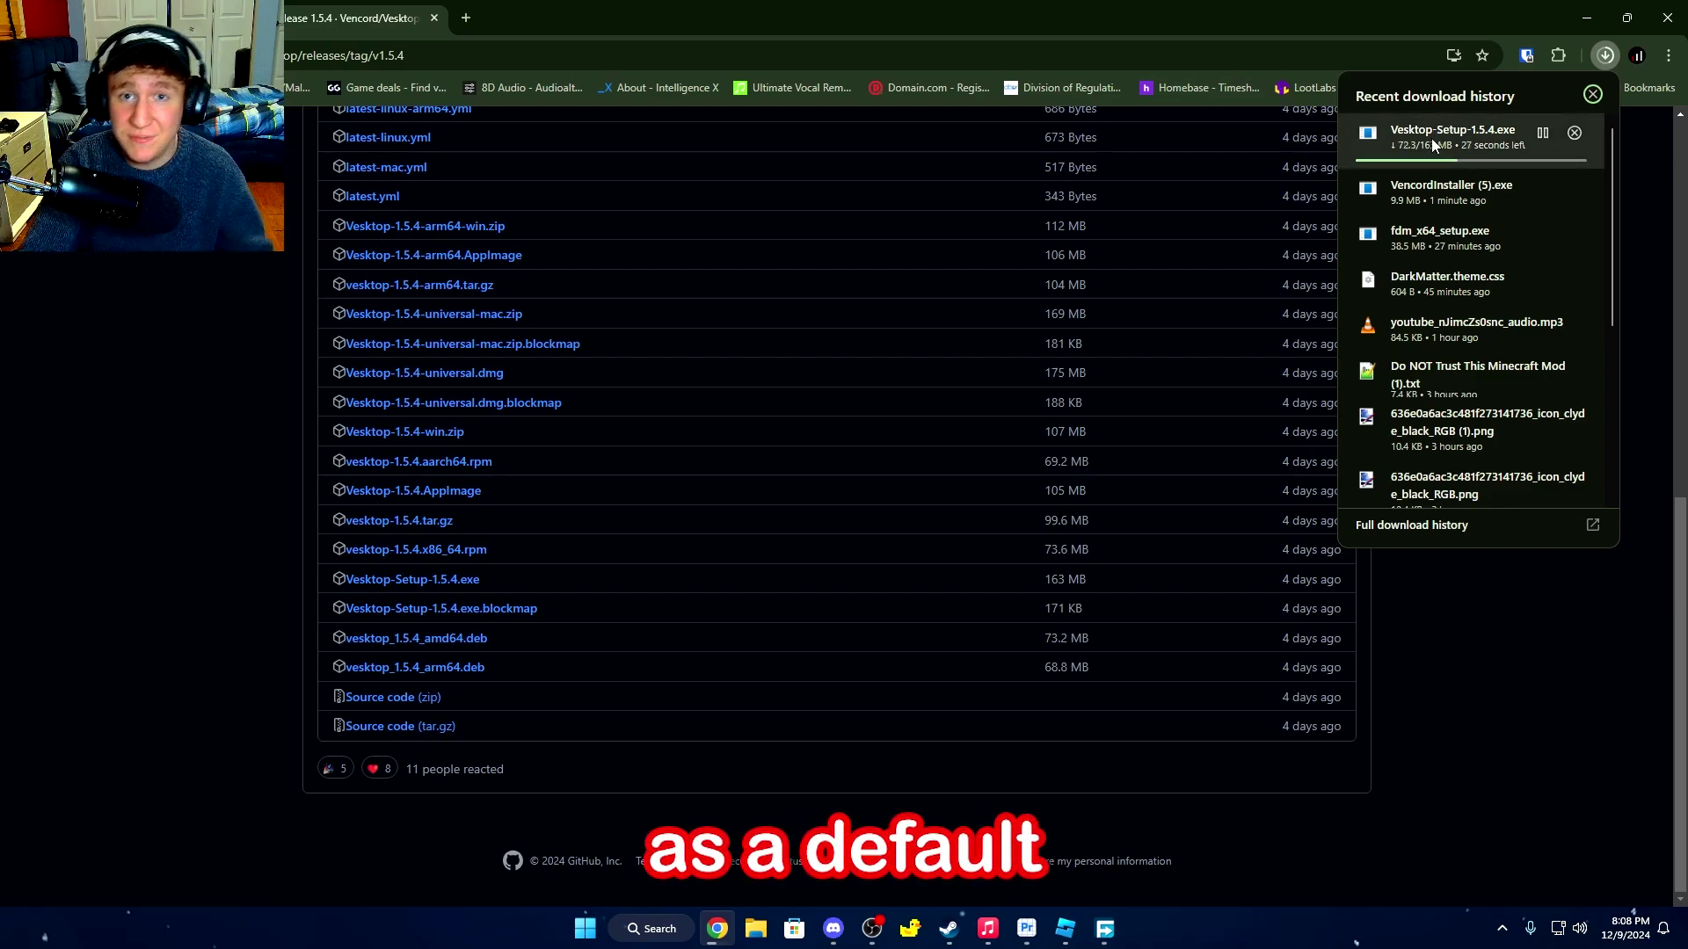
{"action": "left_click", "coordinate": [1506, 409]}
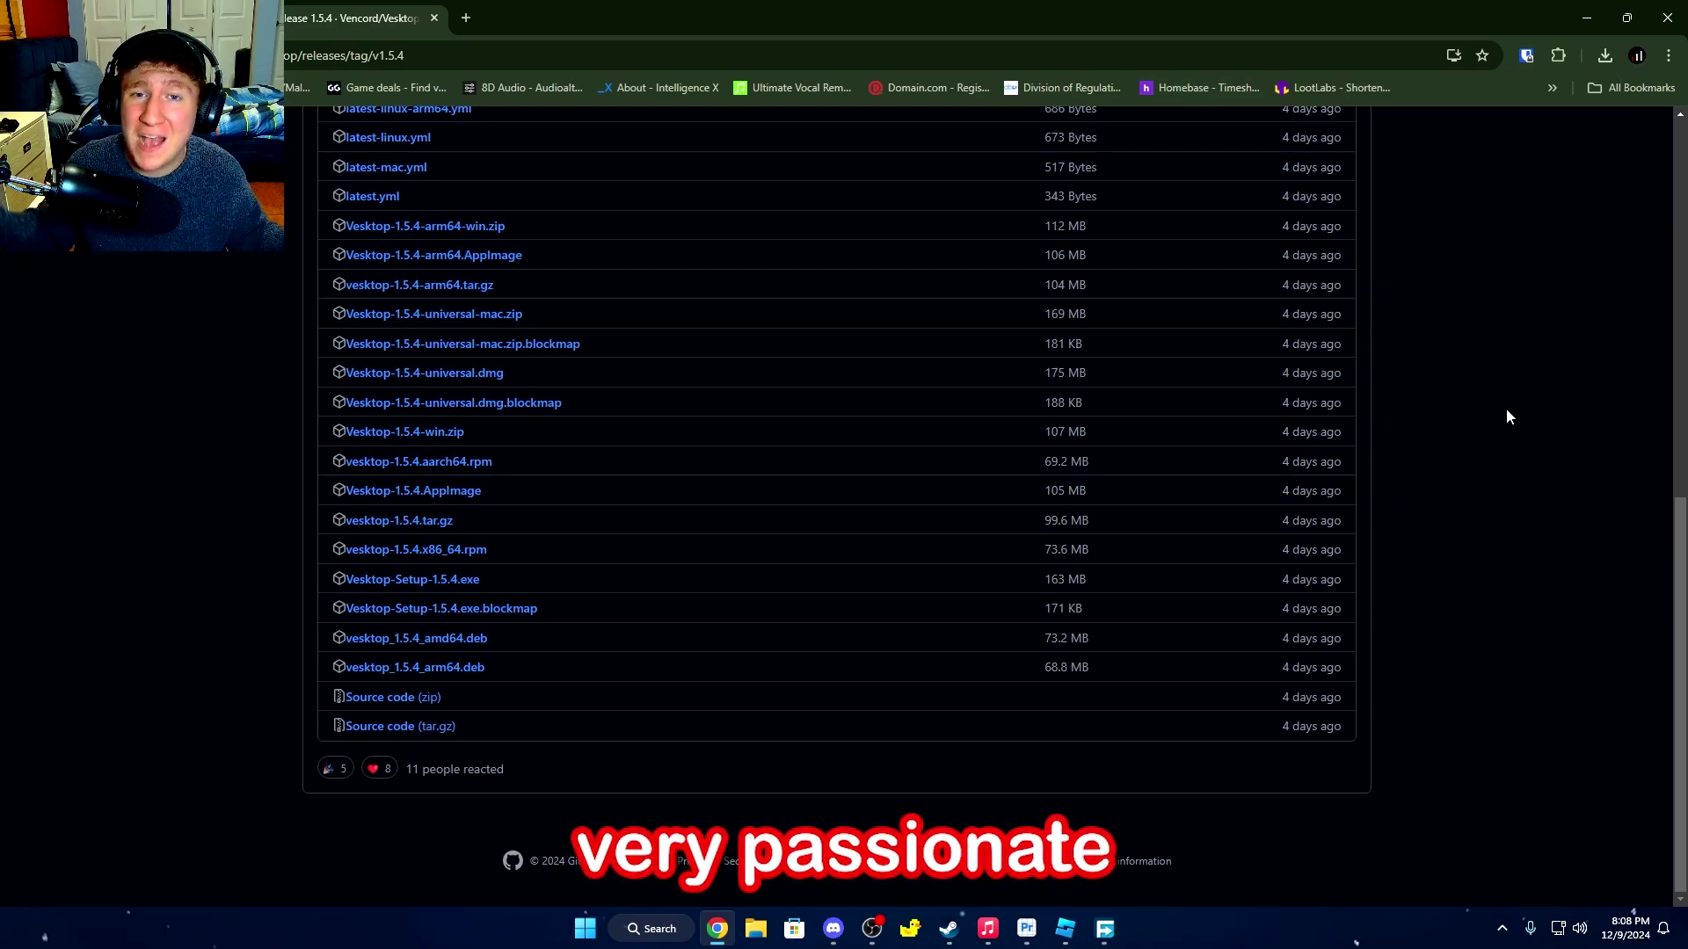